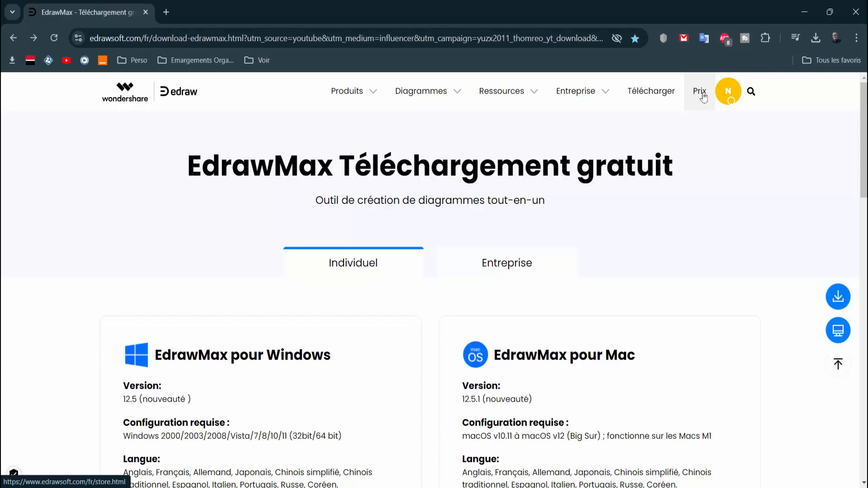
- Open the Edraw pricing page, switch the EdrawMax offer to Plan annuel and review the available plans
{"action": "left_click", "coordinate": [698, 94]}
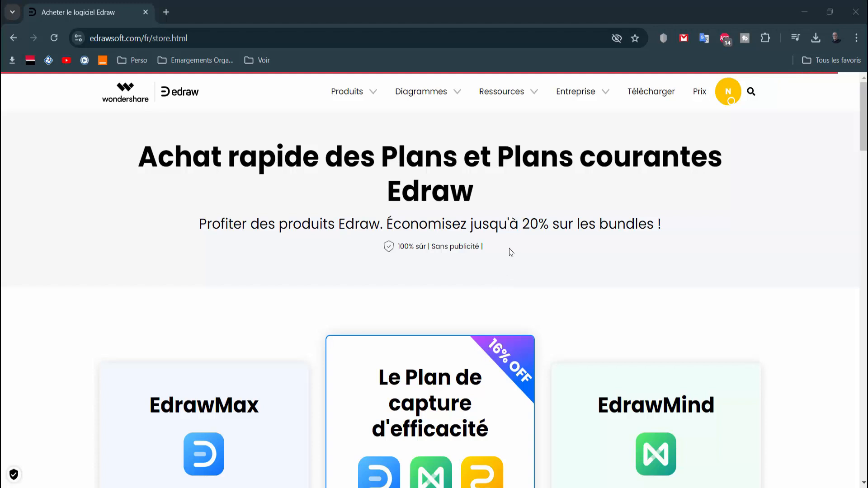
{"action": "scroll", "coordinate": [511, 252], "scroll_direction": "down", "scroll_amount": 5}
{"action": "scroll", "coordinate": [244, 235], "scroll_direction": "down", "scroll_amount": 2}
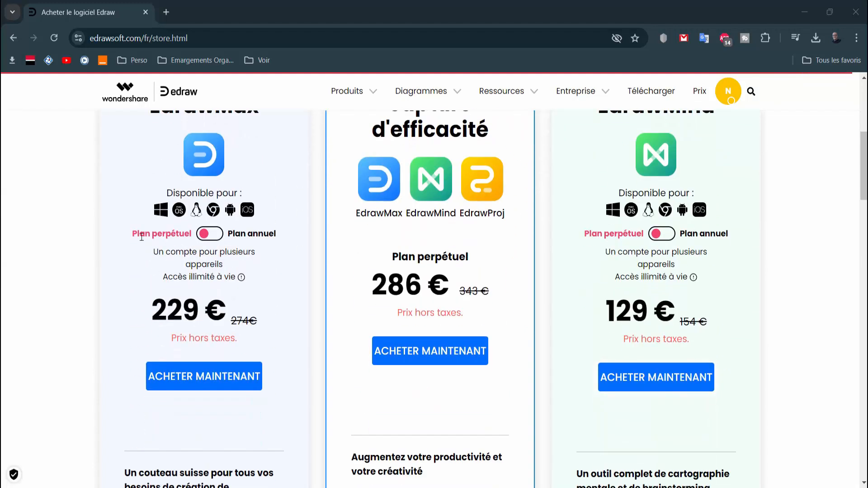
{"action": "left_click", "coordinate": [216, 238]}
{"action": "scroll", "coordinate": [411, 251], "scroll_direction": "up", "scroll_amount": 3}
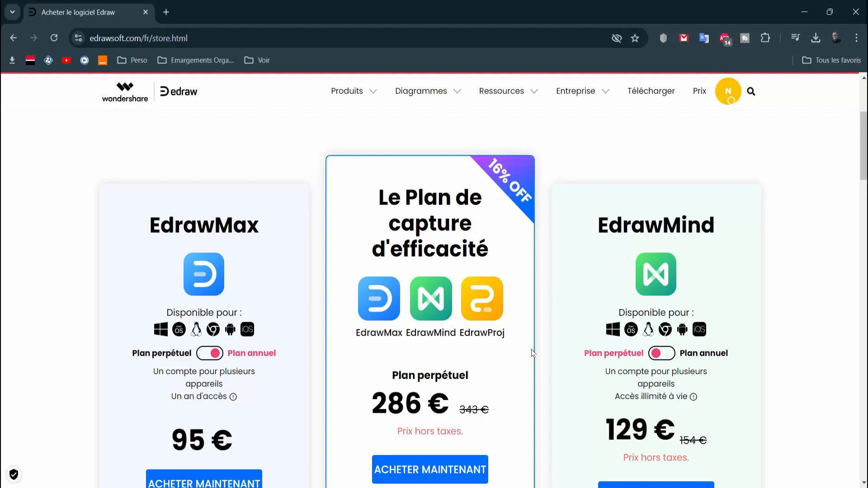
{"action": "scroll", "coordinate": [450, 328], "scroll_direction": "down", "scroll_amount": 3}
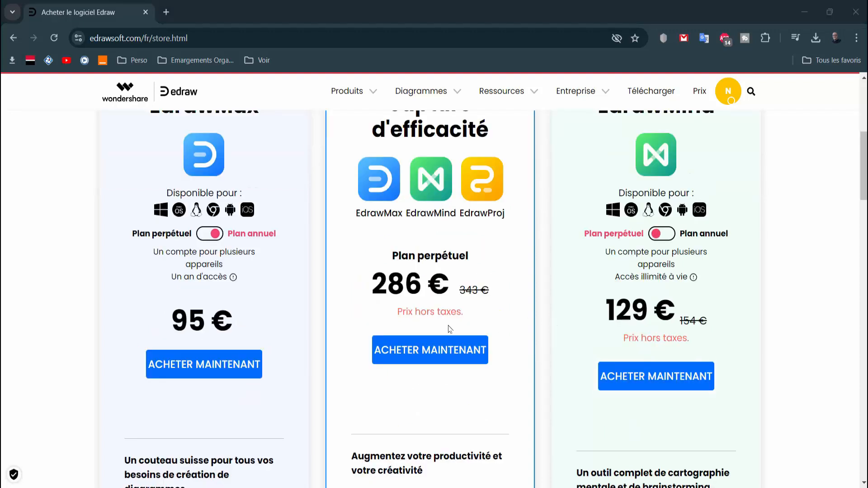
{"action": "scroll", "coordinate": [450, 329], "scroll_direction": "down", "scroll_amount": 8}
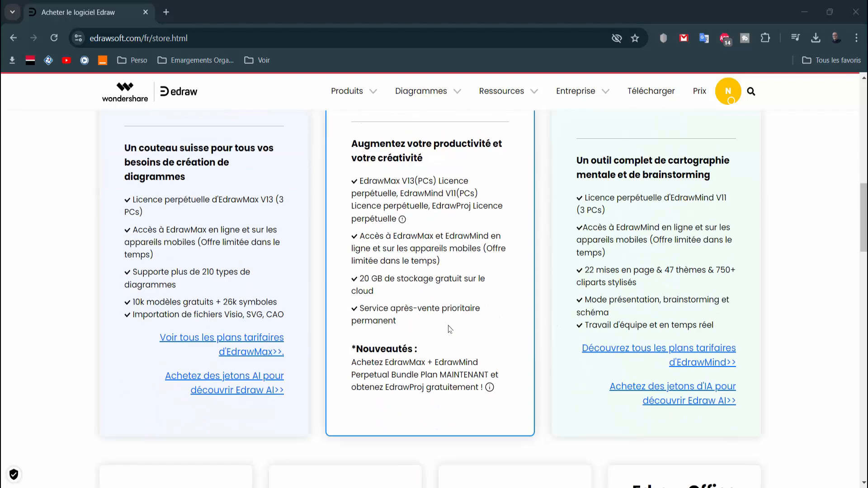
{"action": "scroll", "coordinate": [449, 329], "scroll_direction": "up", "scroll_amount": 10}
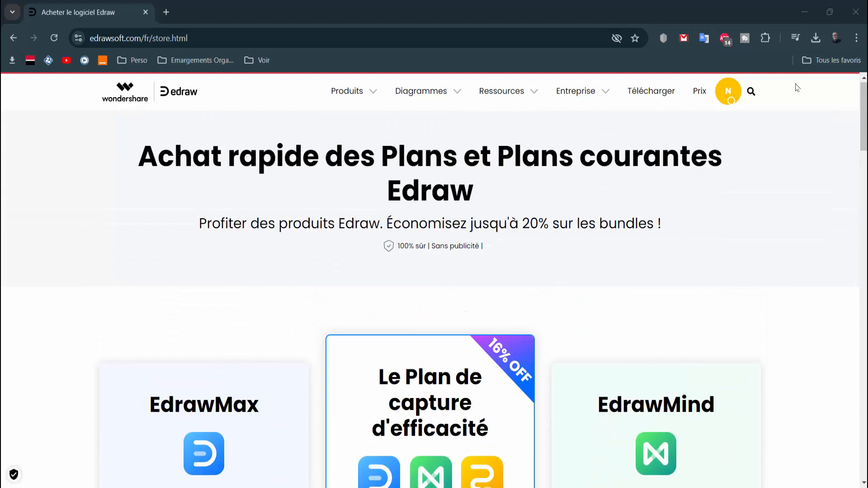
- Close the browser and launch Wondershare EdrawMax from the desktop
{"action": "left_click", "coordinate": [855, 15]}
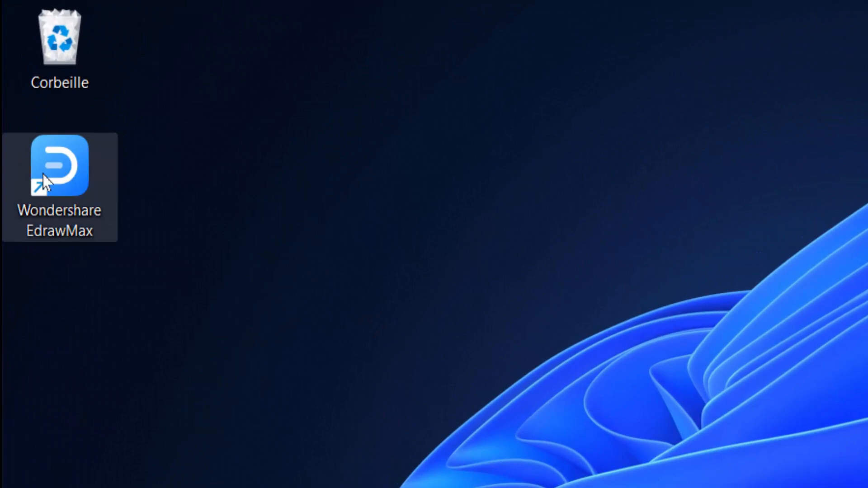
{"action": "double_click", "coordinate": [68, 171]}
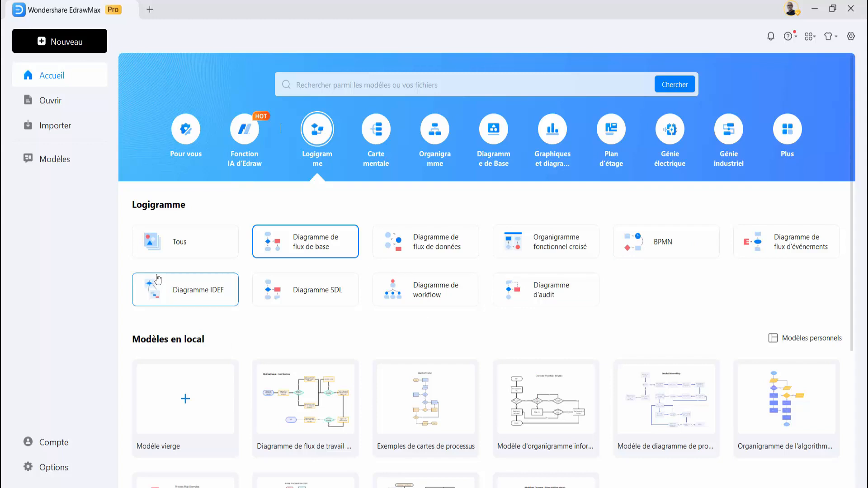
- Delete the first of the two Gantt chart files from the cloud documents
{"action": "left_click", "coordinate": [50, 106]}
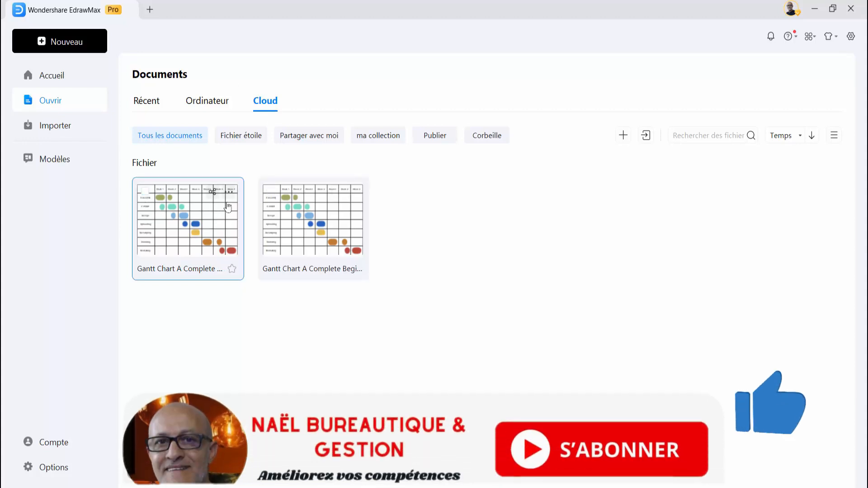
{"action": "left_click", "coordinate": [230, 196]}
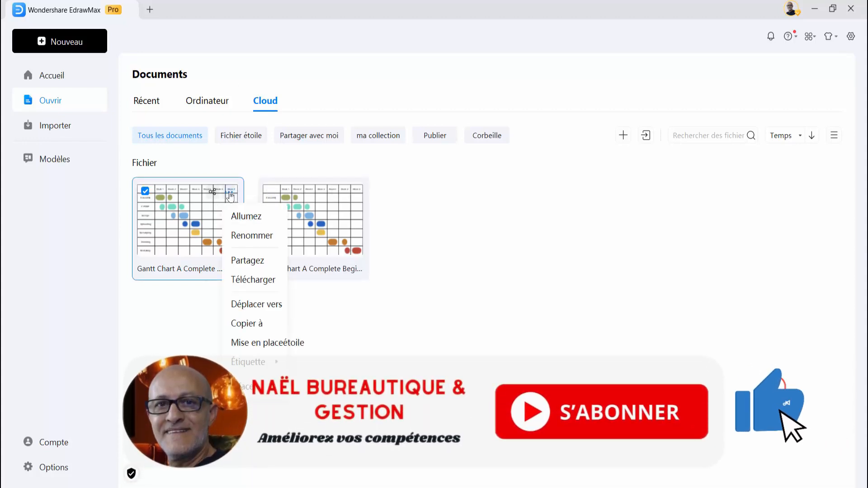
{"action": "left_click", "coordinate": [224, 222]}
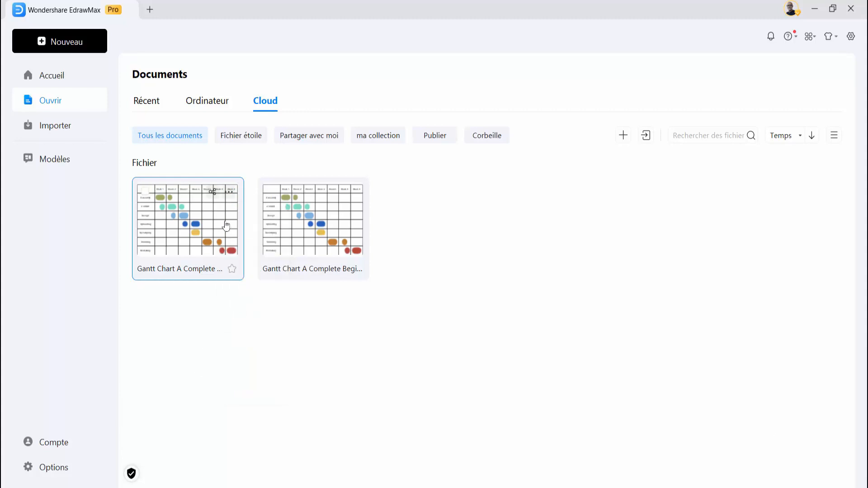
{"action": "left_click", "coordinate": [231, 193]}
{"action": "left_click", "coordinate": [247, 388]}
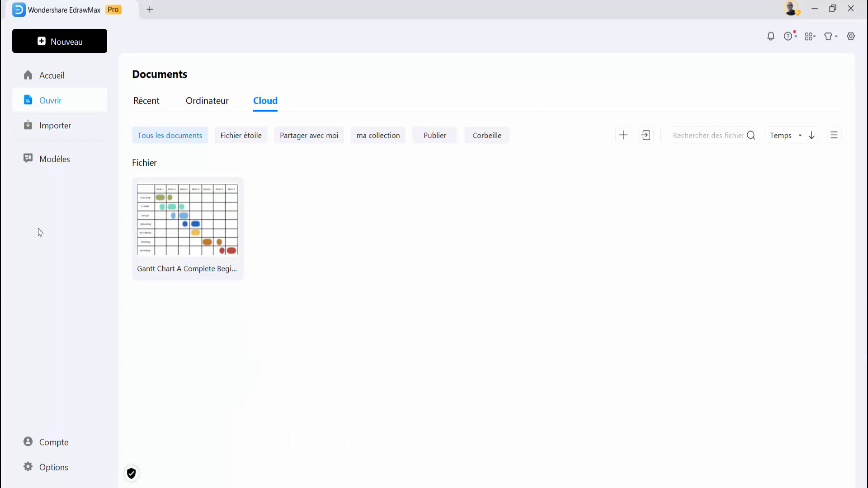
- Browse the diagrams offered in the community template gallery
{"action": "left_click", "coordinate": [53, 79]}
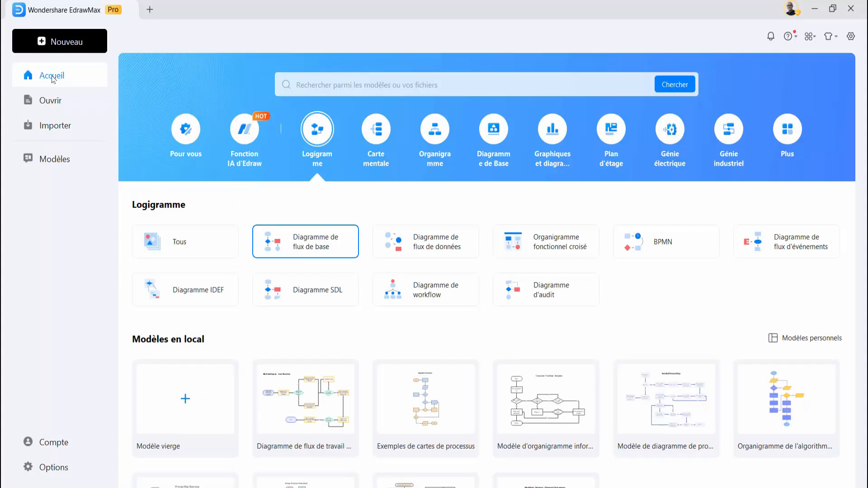
{"action": "left_click", "coordinate": [51, 162]}
{"action": "mouse_move", "coordinate": [416, 181]}
{"action": "scroll", "coordinate": [420, 199], "scroll_direction": "down", "scroll_amount": 2}
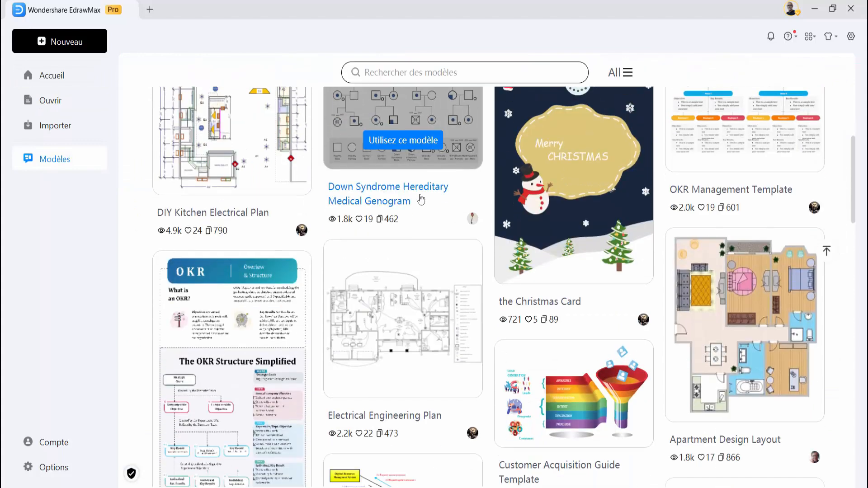
{"action": "scroll", "coordinate": [421, 198], "scroll_direction": "down", "scroll_amount": 10}
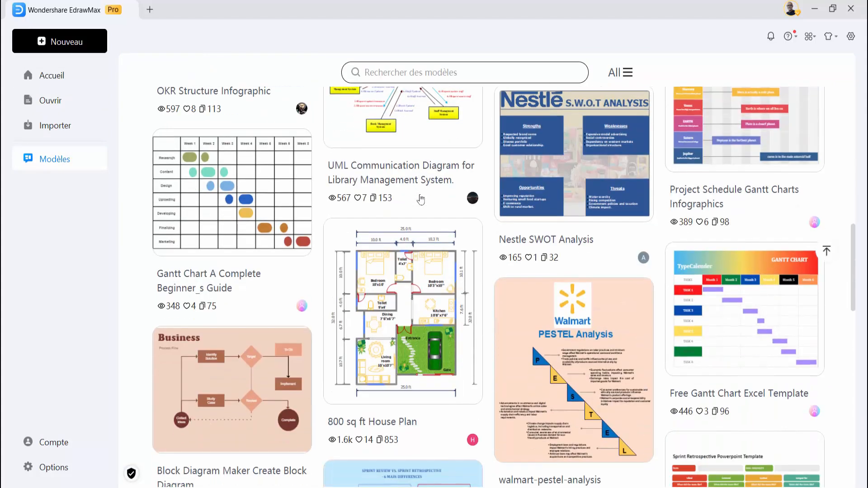
{"action": "mouse_move", "coordinate": [421, 199]}
- Return to the home page and examine the local templates for Carte mentale and Organigramme
{"action": "left_click", "coordinate": [53, 80]}
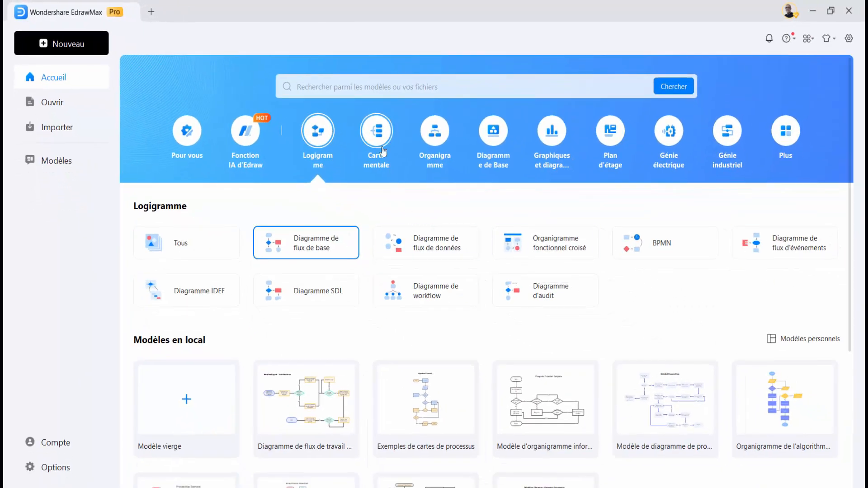
{"action": "left_click", "coordinate": [381, 149]}
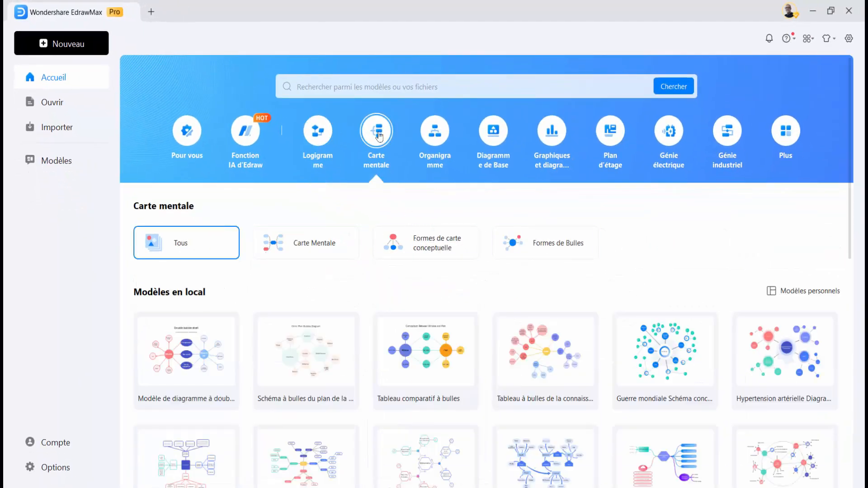
{"action": "left_click", "coordinate": [434, 132]}
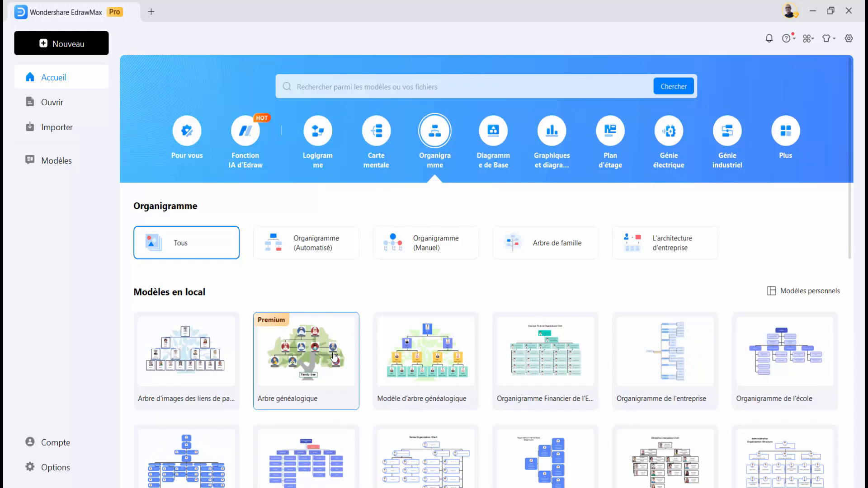
{"action": "scroll", "coordinate": [334, 357], "scroll_direction": "down", "scroll_amount": 1}
{"action": "scroll", "coordinate": [335, 357], "scroll_direction": "down", "scroll_amount": 1}
{"action": "scroll", "coordinate": [334, 355], "scroll_direction": "up", "scroll_amount": 2}
{"action": "scroll", "coordinate": [334, 354], "scroll_direction": "down", "scroll_amount": 3}
{"action": "scroll", "coordinate": [306, 364], "scroll_direction": "down", "scroll_amount": 10}
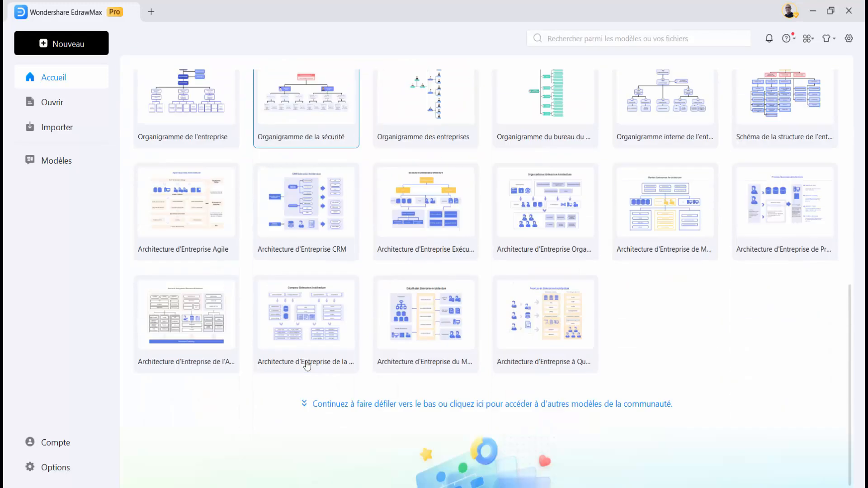
{"action": "scroll", "coordinate": [306, 362], "scroll_direction": "up", "scroll_amount": 13}
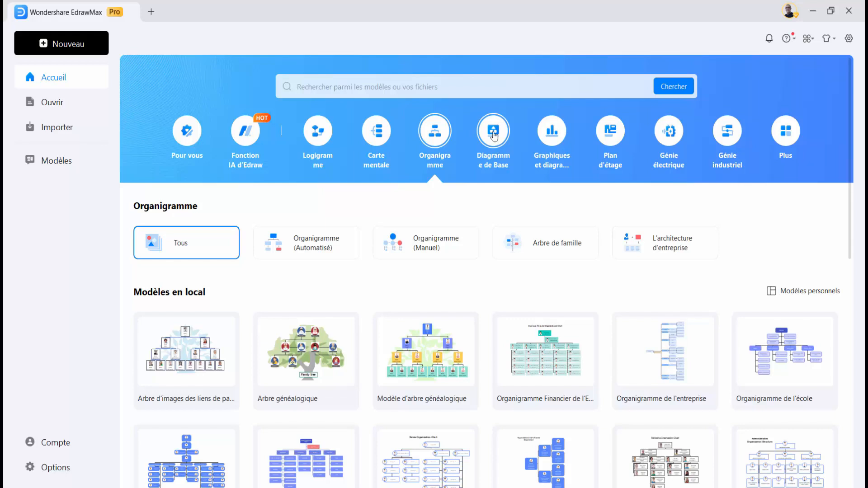
- Examine the local templates in the Diagramme de Base and Graphiques et diagrammes categories
{"action": "left_click", "coordinate": [493, 133]}
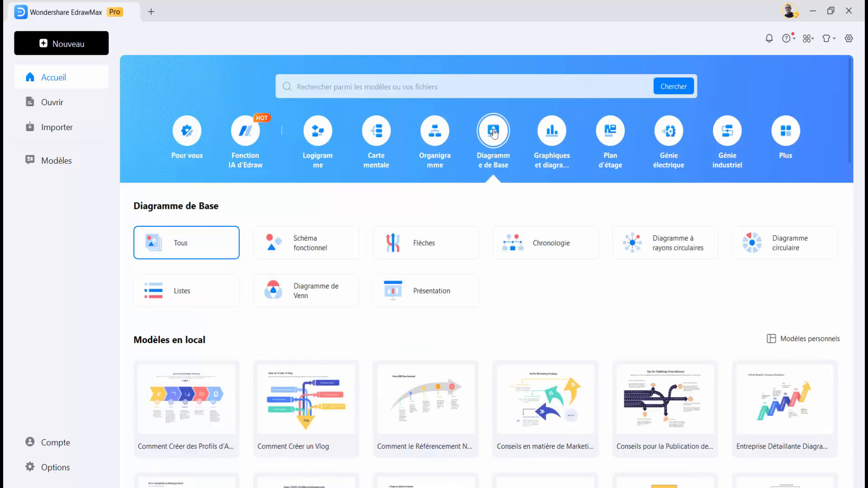
{"action": "scroll", "coordinate": [331, 317], "scroll_direction": "down", "scroll_amount": 5}
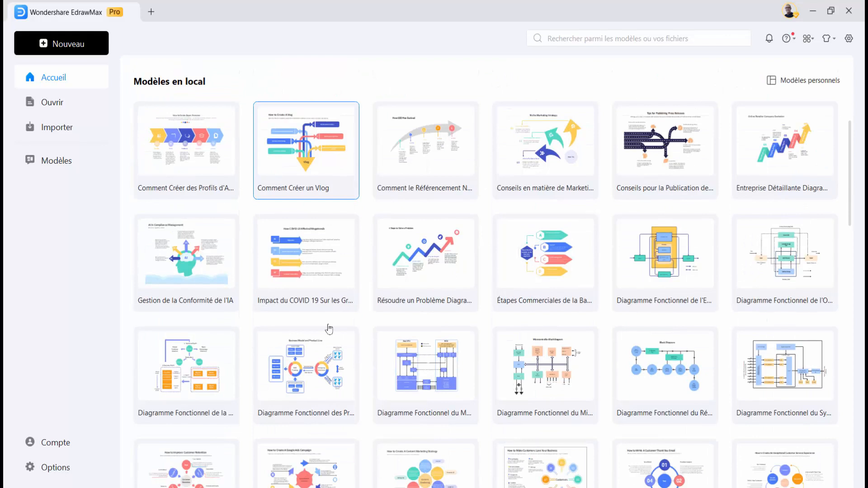
{"action": "scroll", "coordinate": [329, 328], "scroll_direction": "up", "scroll_amount": 5}
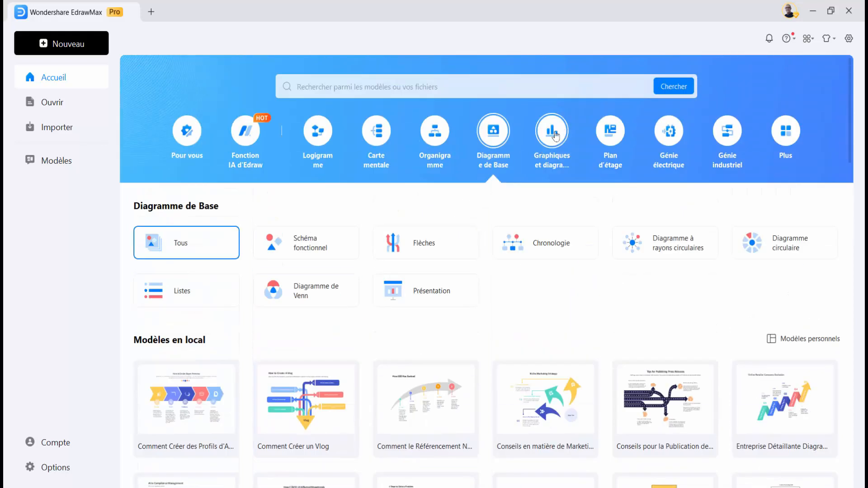
{"action": "left_click", "coordinate": [553, 132]}
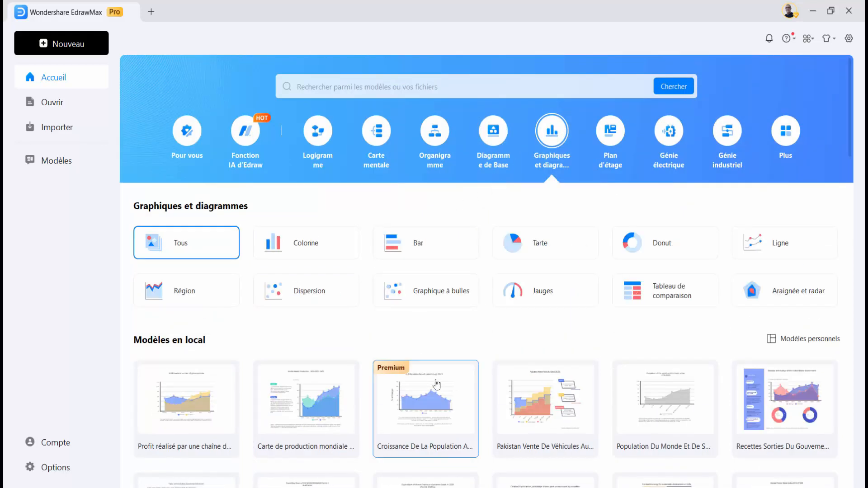
{"action": "scroll", "coordinate": [436, 385], "scroll_direction": "down", "scroll_amount": 8}
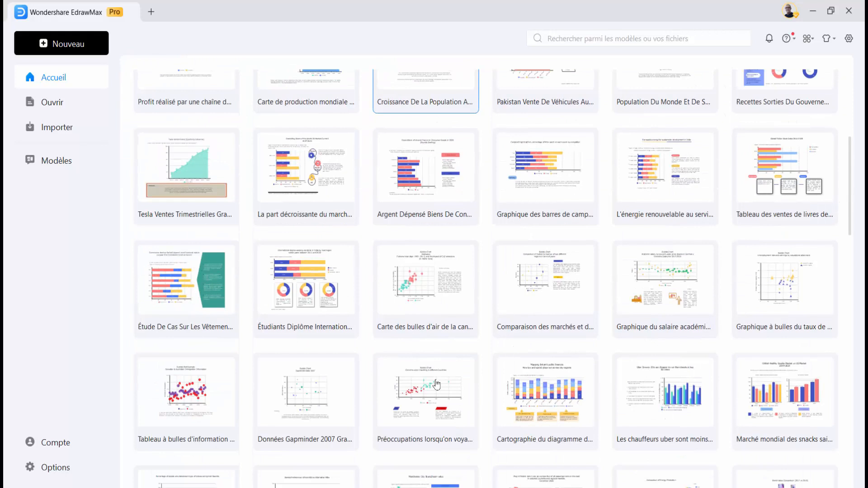
{"action": "scroll", "coordinate": [436, 384], "scroll_direction": "up", "scroll_amount": 8}
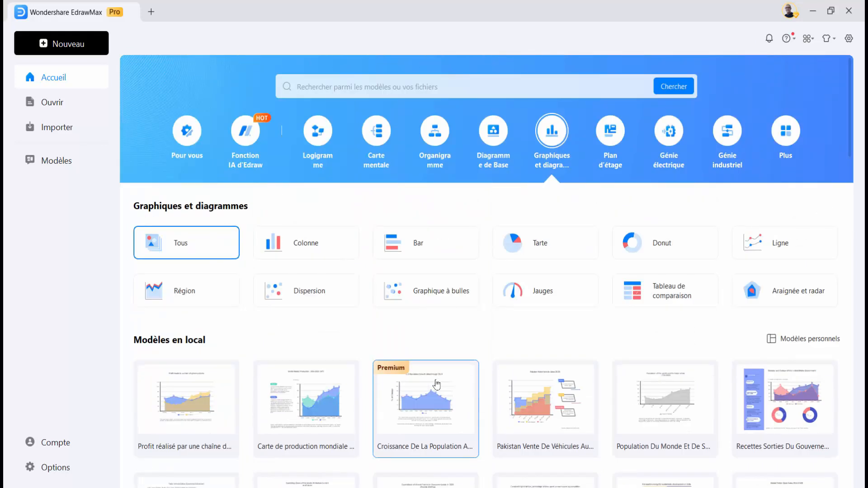
- Open the Plan de Câblage Résidentiel template from the Plan d'étage category
{"action": "left_click", "coordinate": [610, 131]}
{"action": "scroll", "coordinate": [402, 336], "scroll_direction": "down", "scroll_amount": 3}
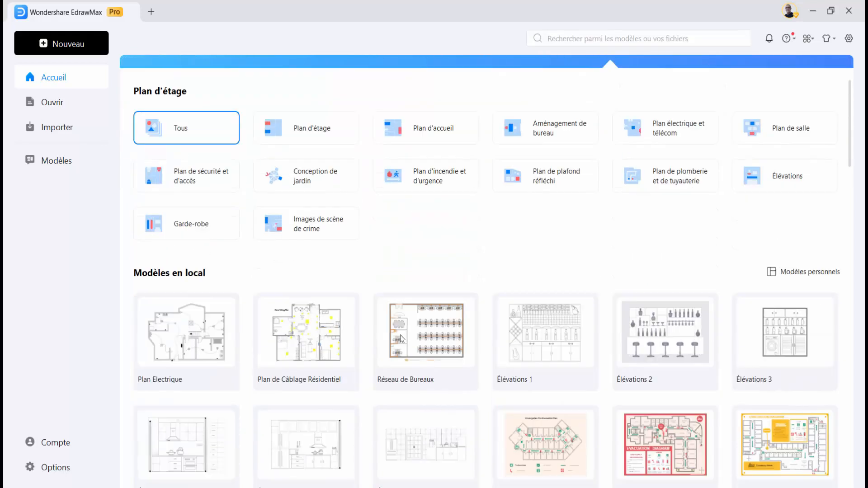
{"action": "left_click", "coordinate": [312, 357]}
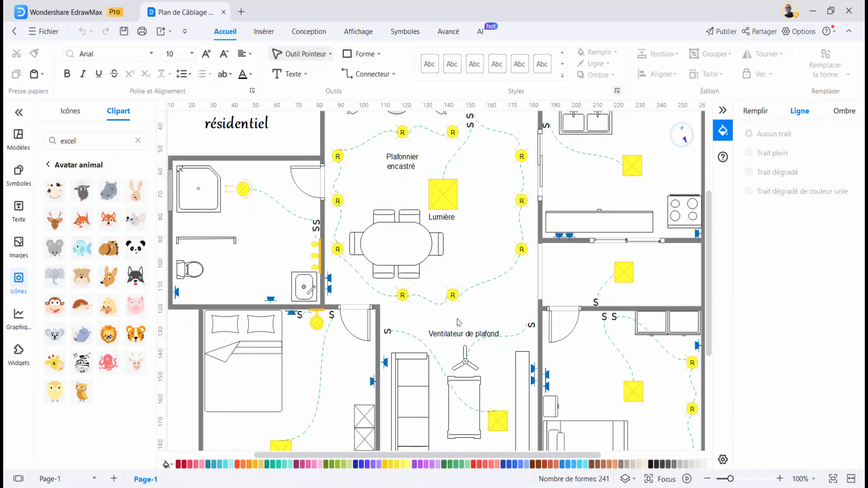
- Move the square yellow light in the living room up beside the ceiling fan, then deselect it
{"action": "left_click", "coordinate": [498, 425]}
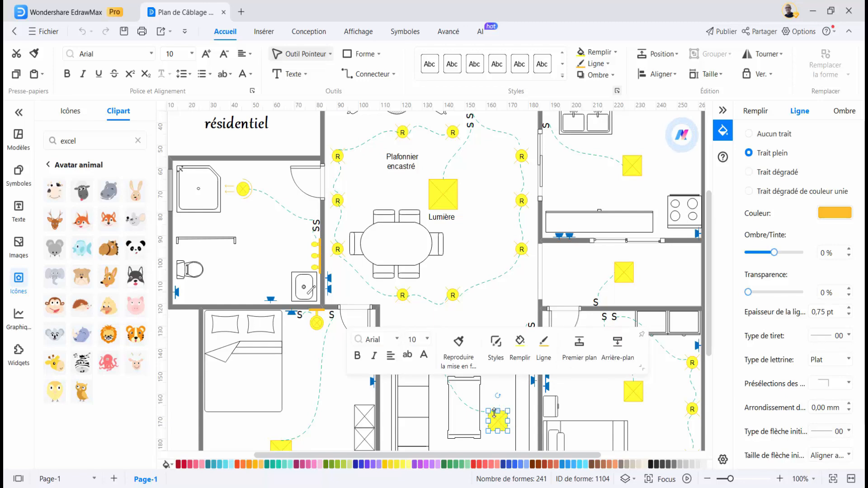
{"action": "left_click_drag", "start_coordinate": [494, 412], "coordinate": [499, 375]}
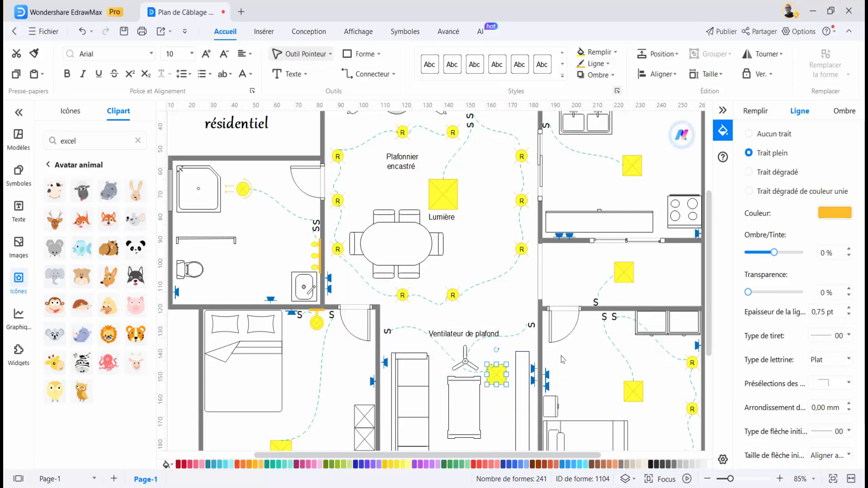
{"action": "scroll", "coordinate": [562, 359], "scroll_direction": "down", "scroll_amount": 3, "text": "ctrl"}
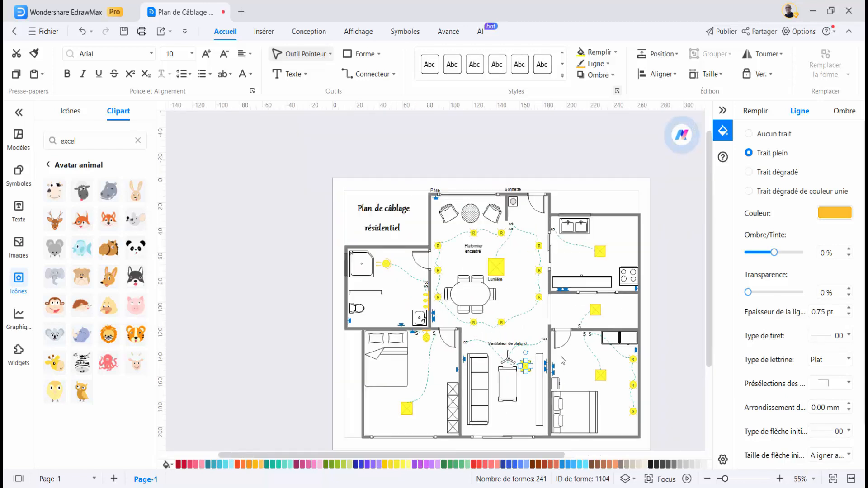
{"action": "left_click", "coordinate": [276, 223]}
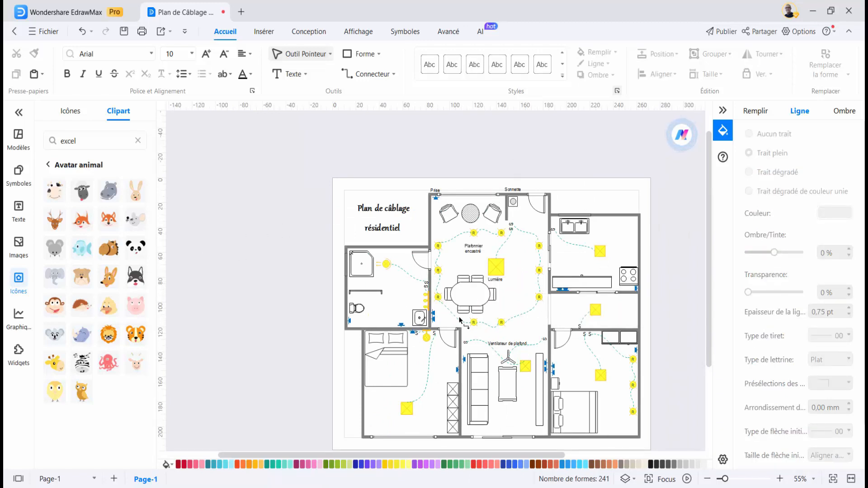
- Close the residential wiring plan without saving it and return to the template categories
{"action": "left_click", "coordinate": [223, 13]}
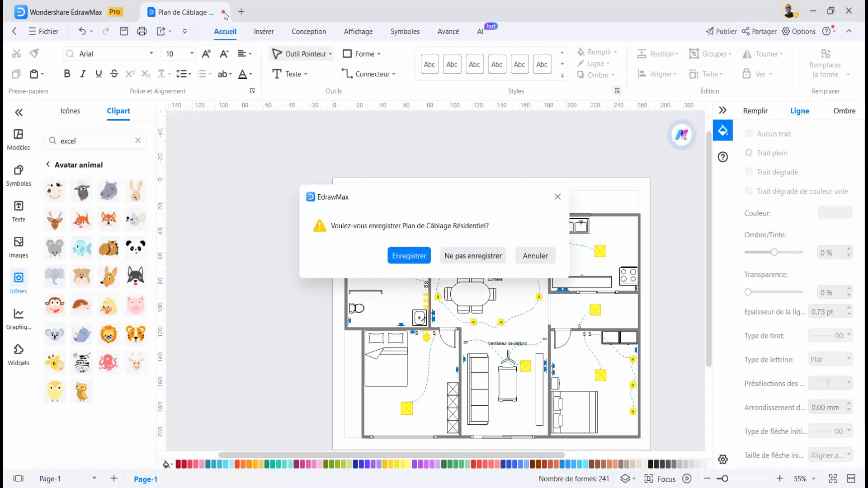
{"action": "left_click", "coordinate": [469, 264]}
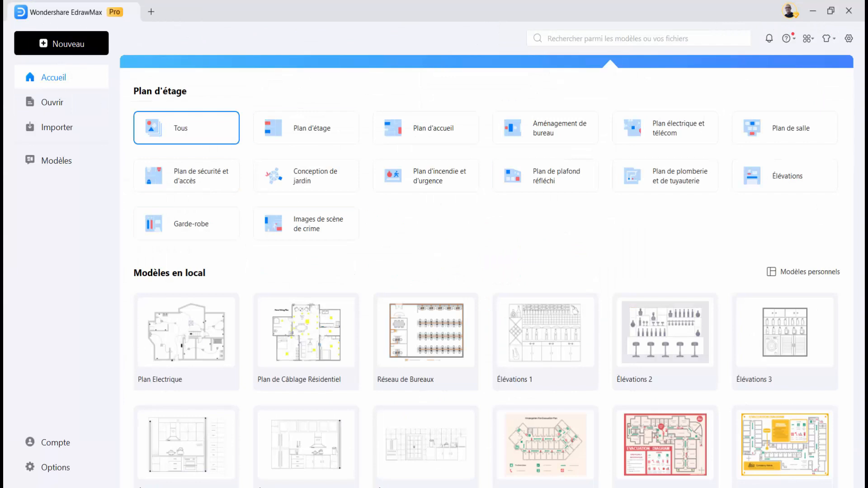
{"action": "scroll", "coordinate": [216, 100], "scroll_direction": "up", "scroll_amount": 3}
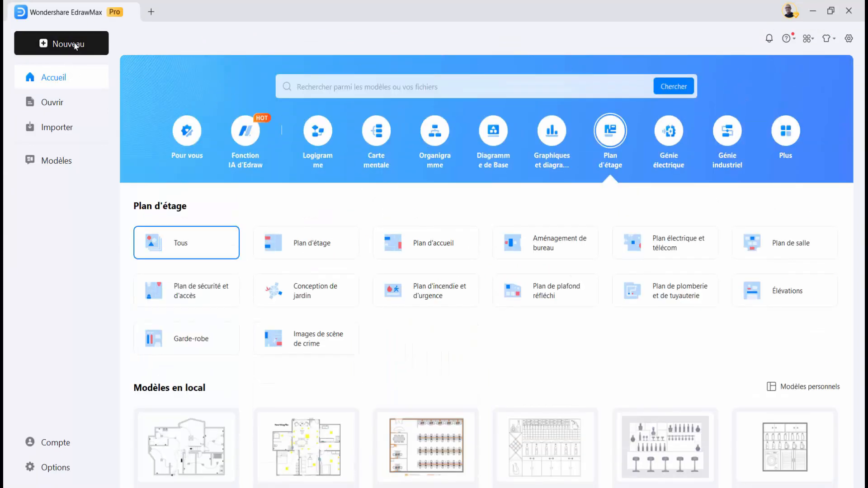
- Create a new Diagramme de Gantt drawing from the quick-create diagram types, then close it
{"action": "left_click", "coordinate": [75, 46]}
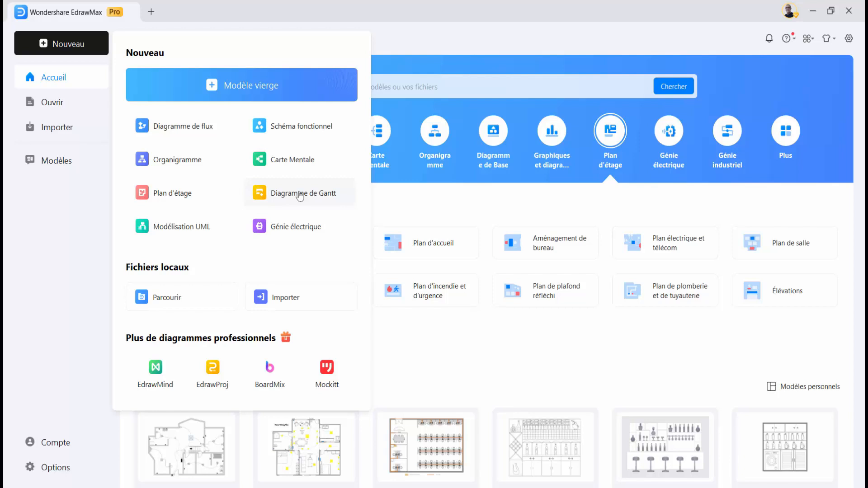
{"action": "left_click", "coordinate": [298, 194]}
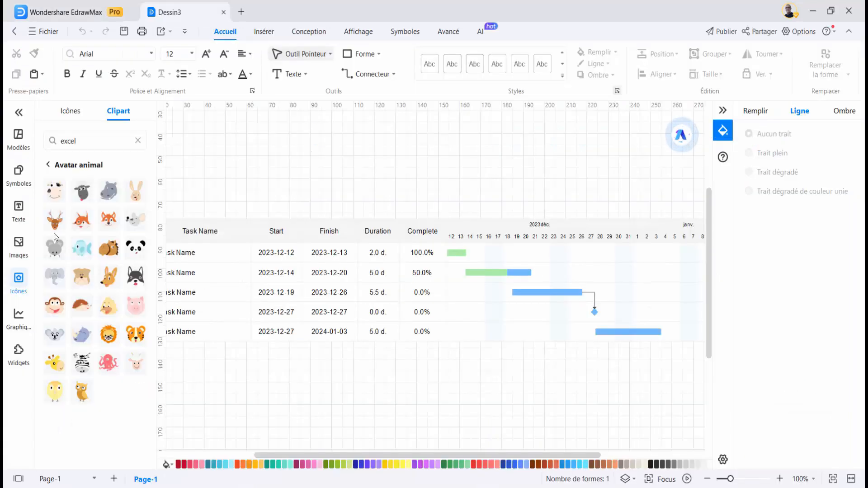
{"action": "left_click", "coordinate": [121, 143]}
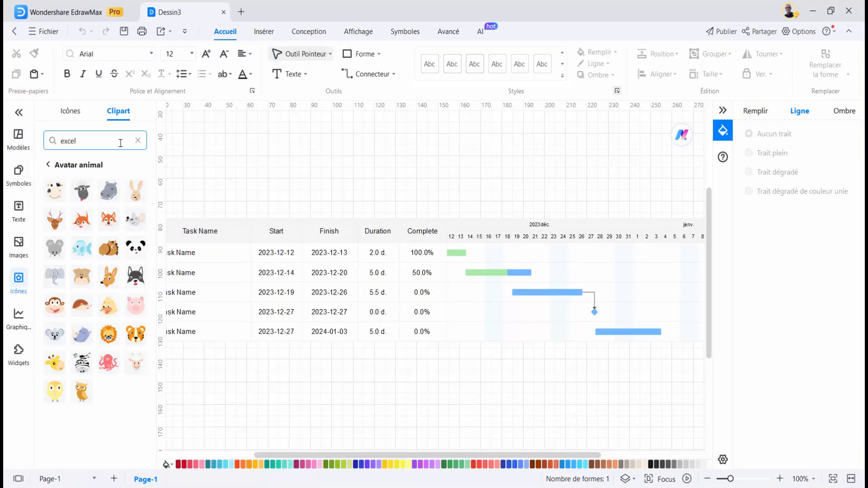
{"action": "left_click", "coordinate": [224, 13]}
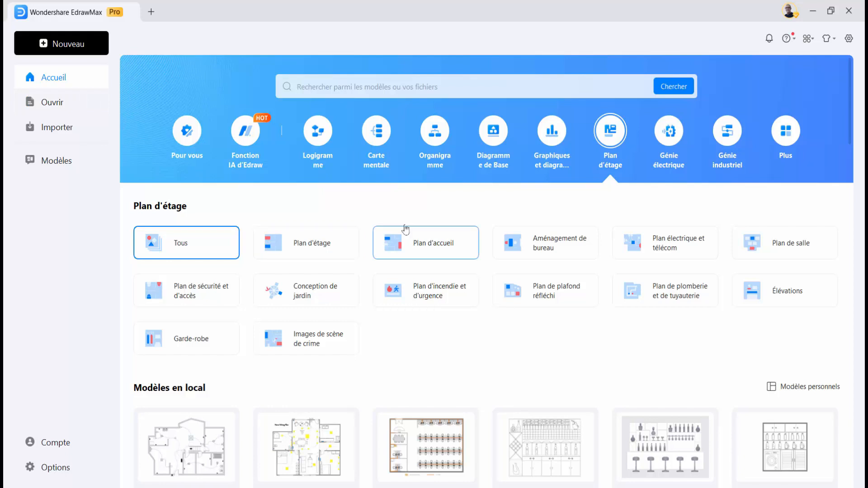
- Browse past the Organigramme category and show the Diagrammes de Gantt templates under Gestion de projet
{"action": "left_click", "coordinate": [435, 130]}
{"action": "left_click", "coordinate": [790, 135]}
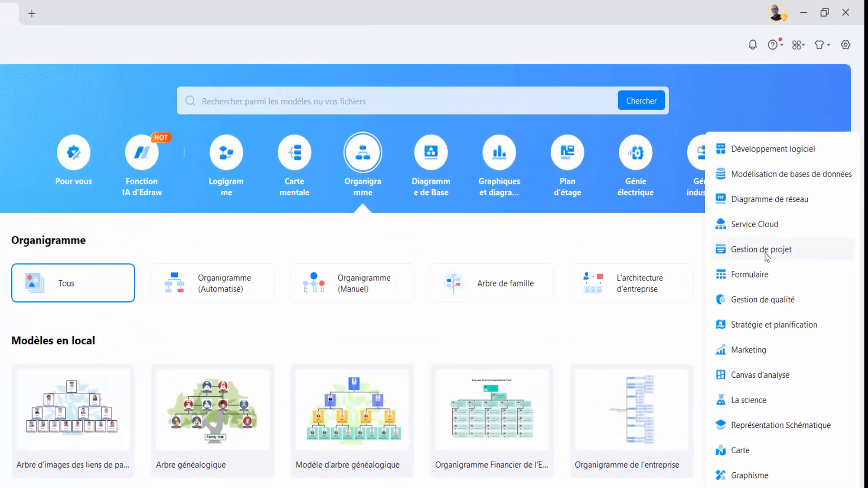
{"action": "left_click", "coordinate": [761, 214]}
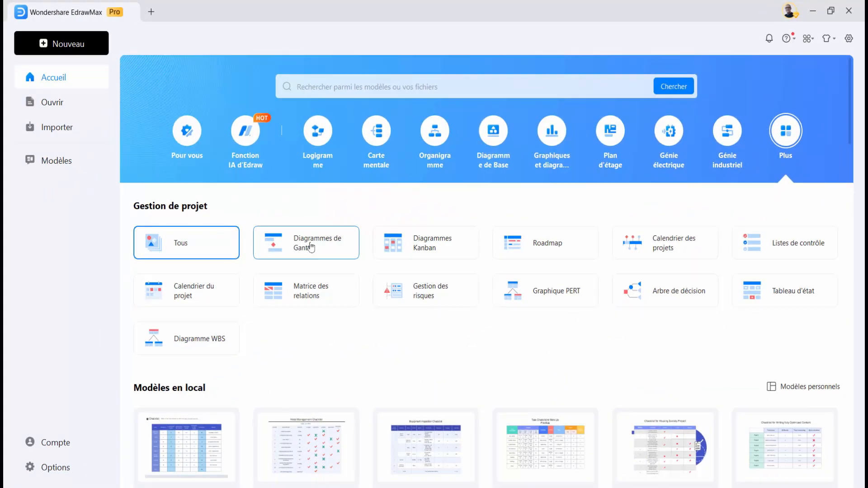
{"action": "left_click", "coordinate": [311, 246]}
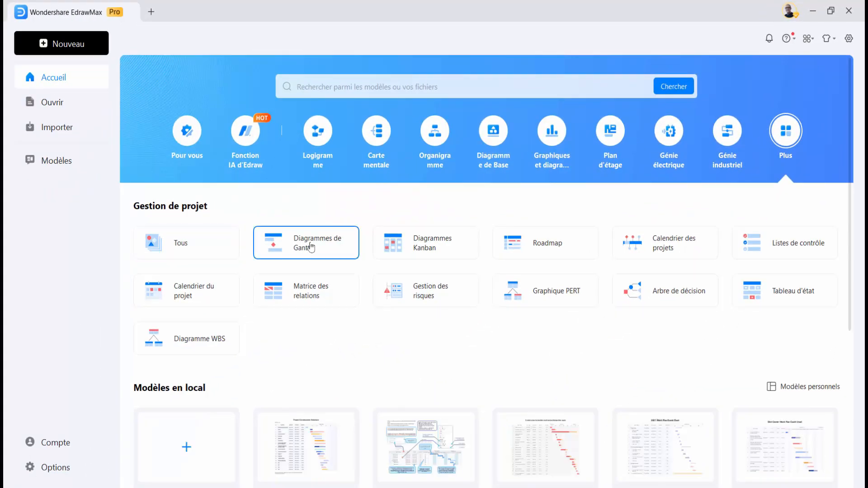
- Open the Modèle vierge Gantt template to preview the default chart, then close it
{"action": "scroll", "coordinate": [254, 371], "scroll_direction": "down", "scroll_amount": 1}
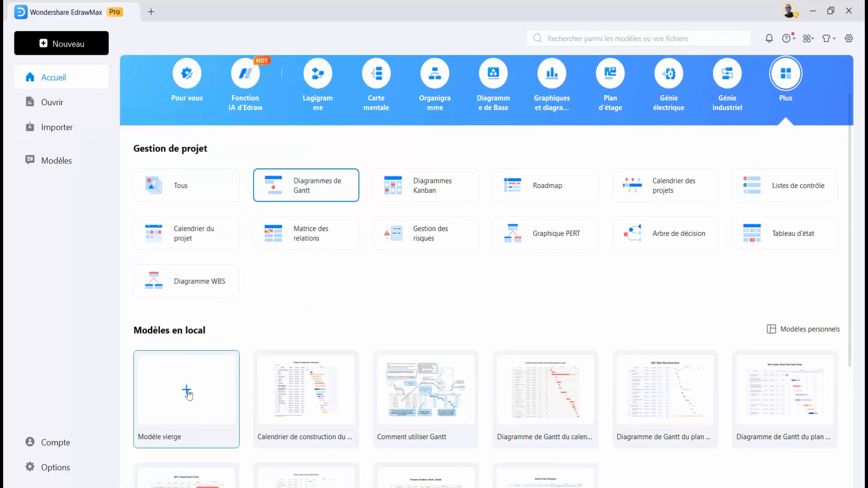
{"action": "left_click", "coordinate": [187, 391]}
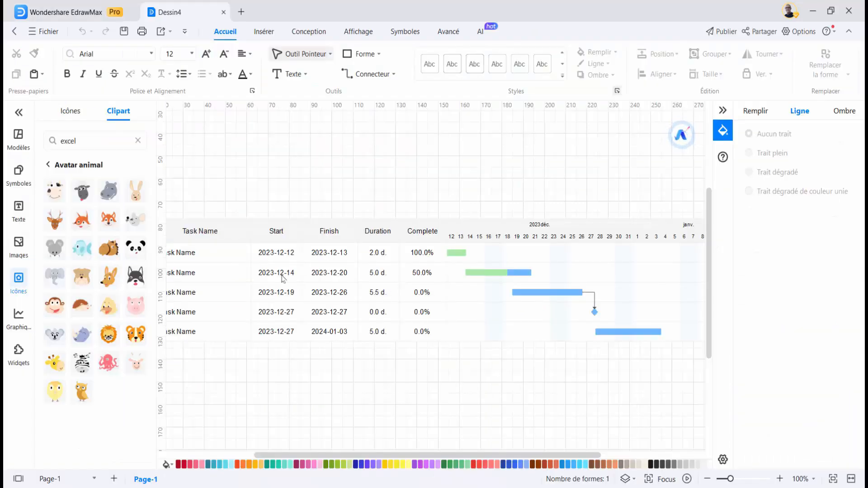
{"action": "left_click", "coordinate": [223, 14]}
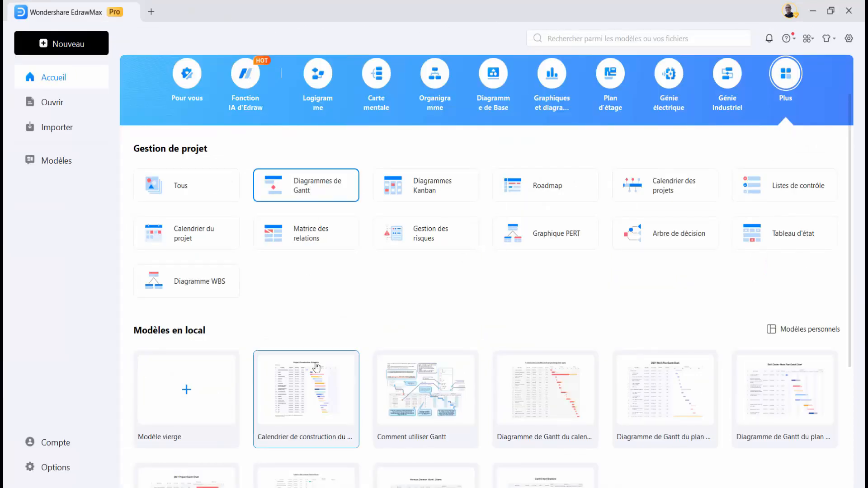
- Open the premium example Gantt chart template at the end of the local Gantt templates
{"action": "scroll", "coordinate": [322, 393], "scroll_direction": "down", "scroll_amount": 2}
{"action": "scroll", "coordinate": [550, 321], "scroll_direction": "down", "scroll_amount": 2}
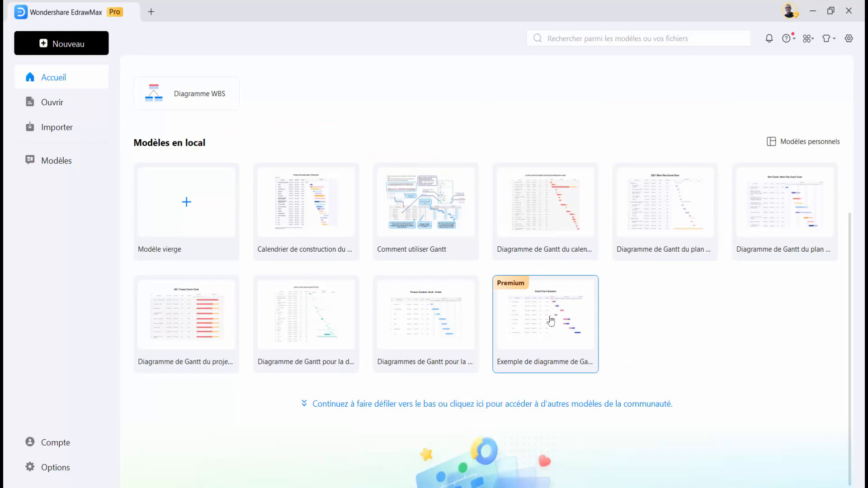
{"action": "left_click", "coordinate": [550, 320]}
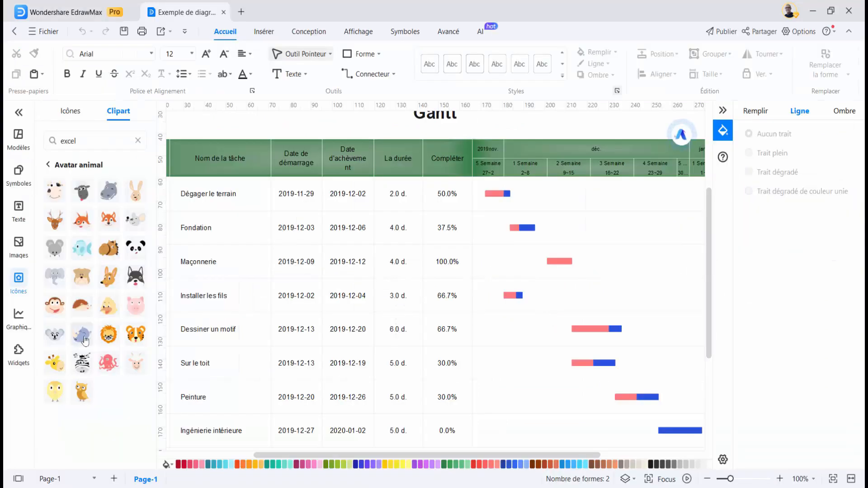
- Open the Gantt chart's options from the first task and browse the start and end date calendars without choosing a date
{"action": "left_click", "coordinate": [244, 196]}
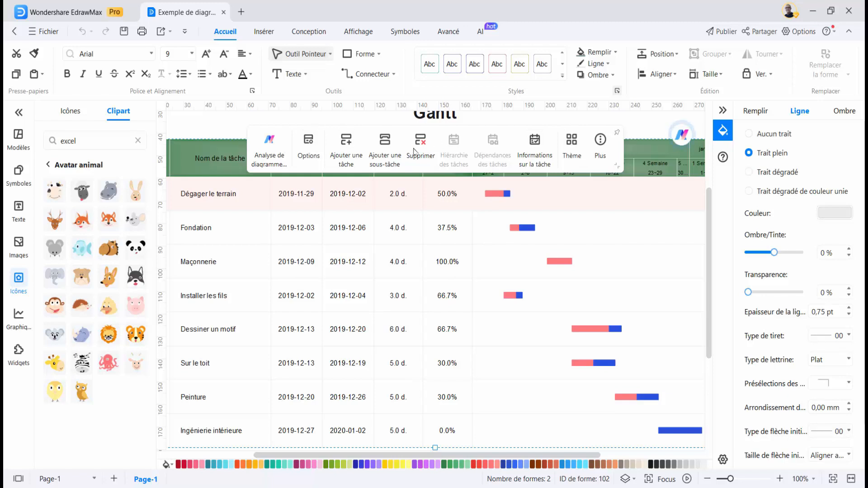
{"action": "left_click", "coordinate": [308, 145]}
{"action": "left_click", "coordinate": [400, 122]}
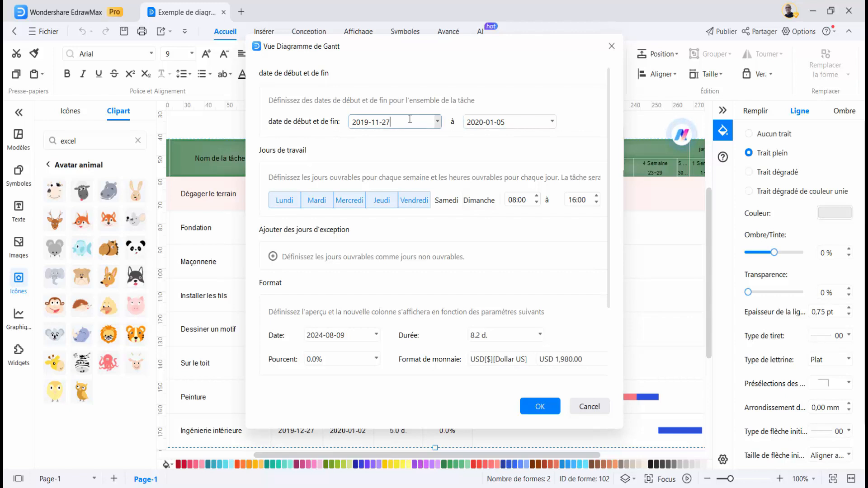
{"action": "left_click_drag", "start_coordinate": [408, 121], "coordinate": [352, 119]}
{"action": "left_click", "coordinate": [437, 123]}
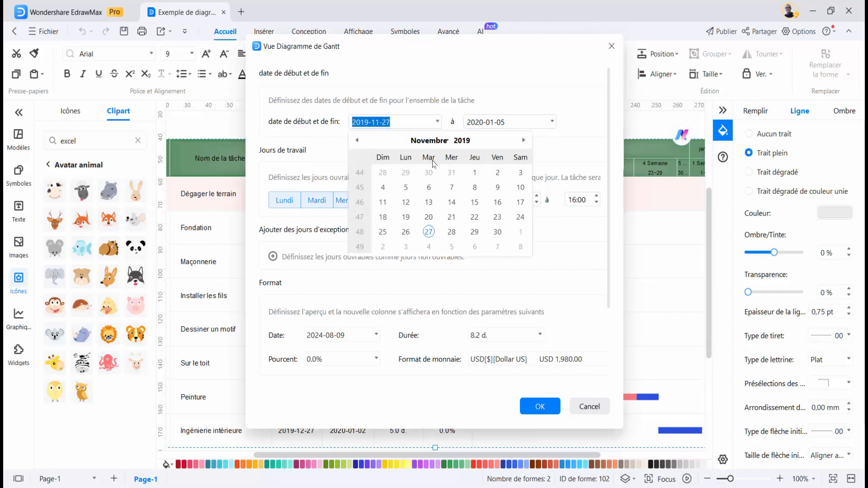
{"action": "left_click", "coordinate": [523, 140]}
{"action": "left_click", "coordinate": [523, 140]}
{"action": "left_click", "coordinate": [523, 140]}
{"action": "double_click", "coordinate": [524, 140]}
{"action": "left_click", "coordinate": [523, 141]}
{"action": "double_click", "coordinate": [523, 141]}
{"action": "double_click", "coordinate": [523, 141]}
{"action": "double_click", "coordinate": [524, 141]}
{"action": "left_click", "coordinate": [523, 141]}
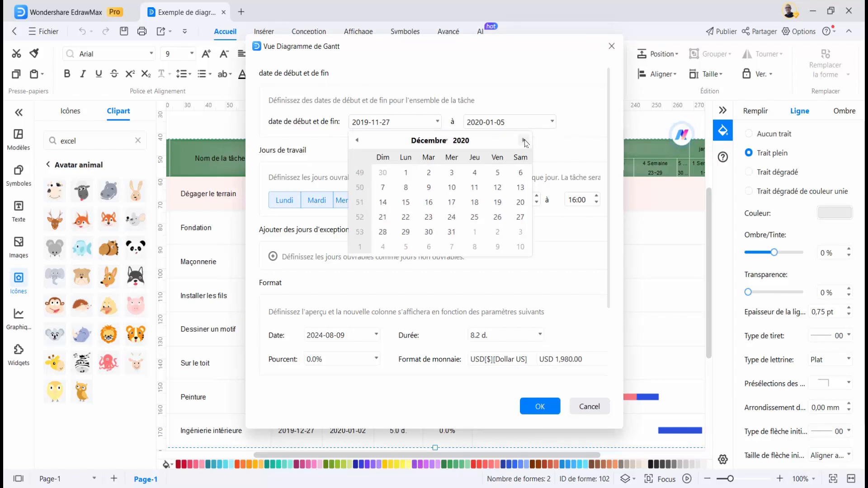
{"action": "left_click", "coordinate": [552, 121]}
{"action": "left_click", "coordinate": [552, 121]}
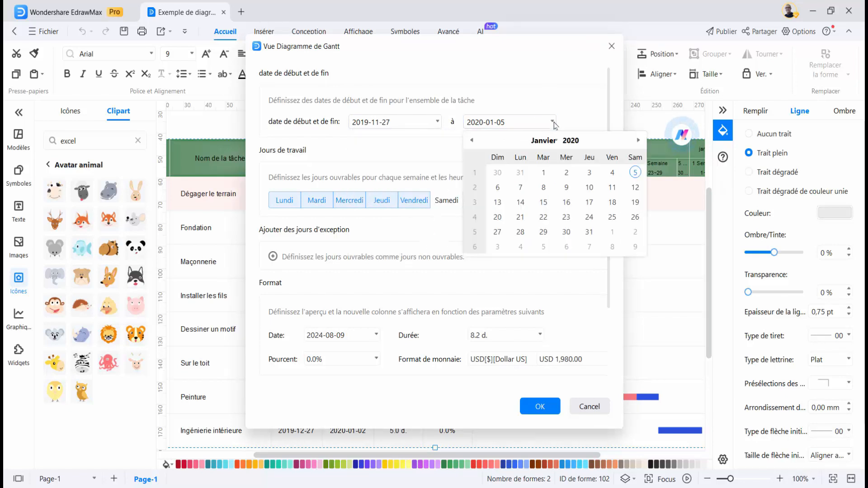
{"action": "left_click", "coordinate": [411, 157]}
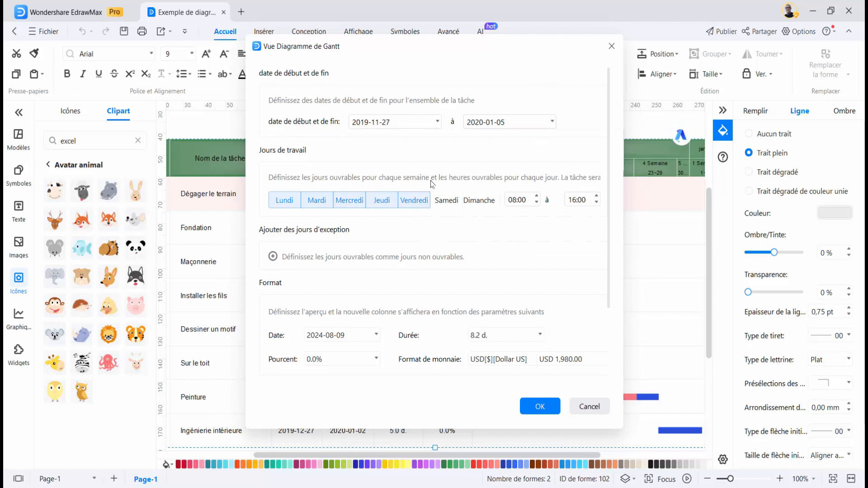
- Add Samedi and Dimanche to the chart's working days, then remove both again
{"action": "left_click", "coordinate": [454, 204]}
{"action": "left_click", "coordinate": [479, 204]}
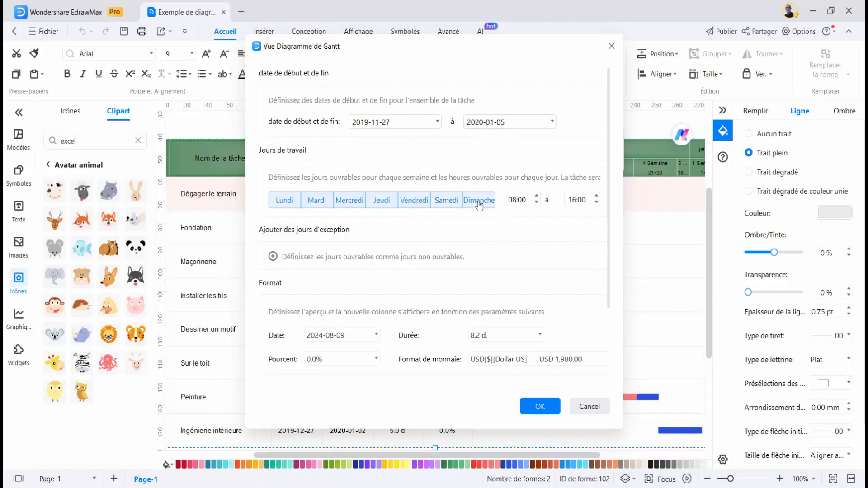
{"action": "left_click", "coordinate": [536, 203]}
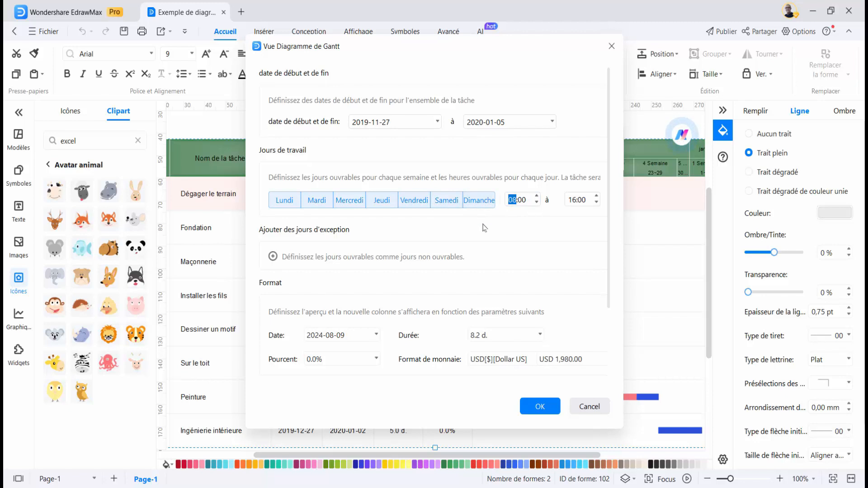
{"action": "left_click", "coordinate": [480, 204]}
{"action": "left_click", "coordinate": [446, 200]}
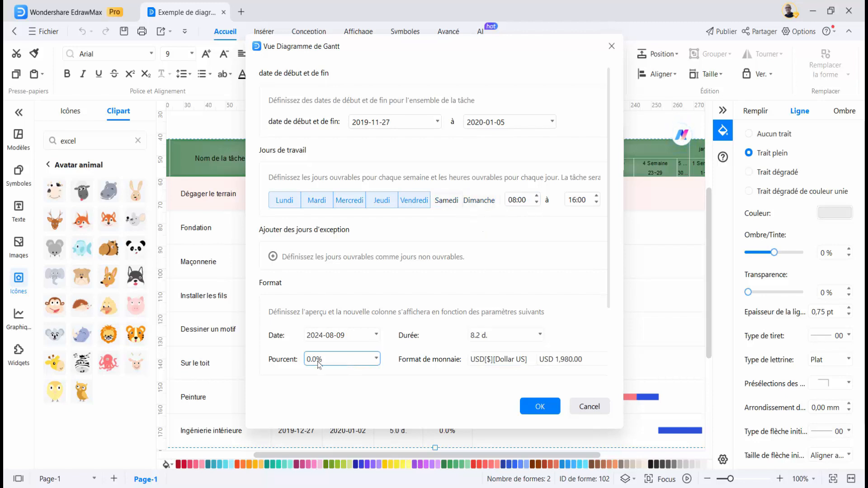
- Review the percent formats, try EUR[€][Euro] as the currency format and discard the Gantt options
{"action": "left_click", "coordinate": [347, 365]}
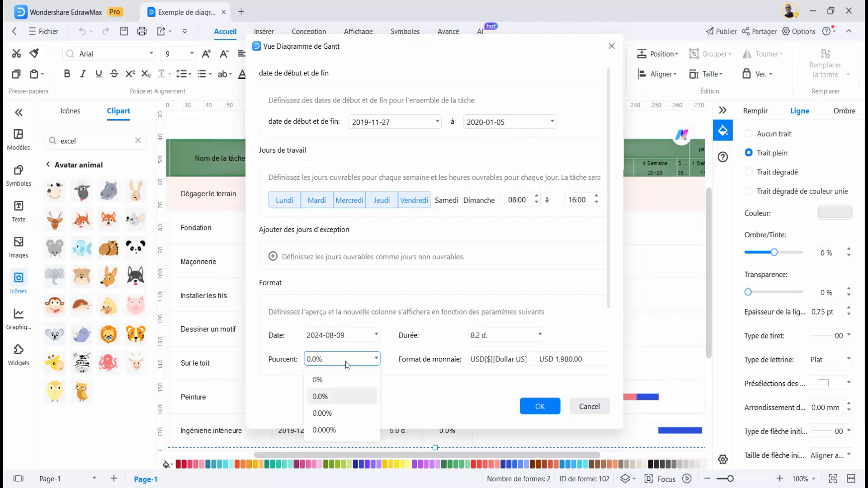
{"action": "left_click", "coordinate": [351, 362]}
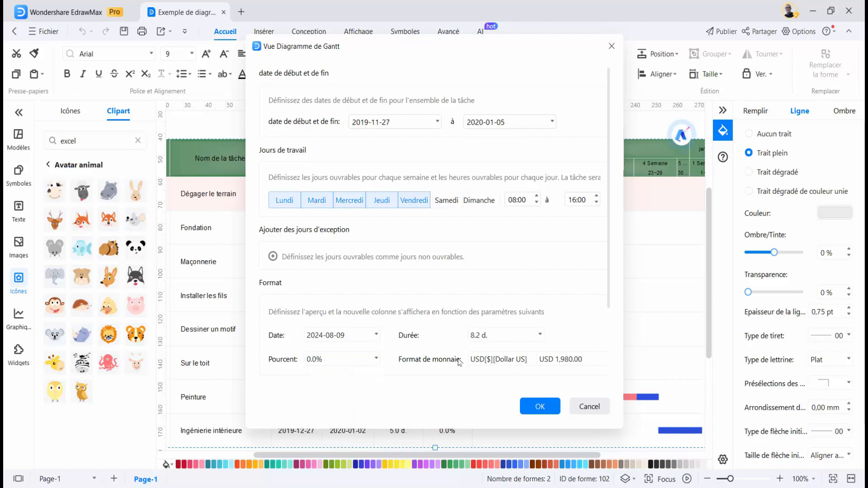
{"action": "left_click", "coordinate": [500, 361]}
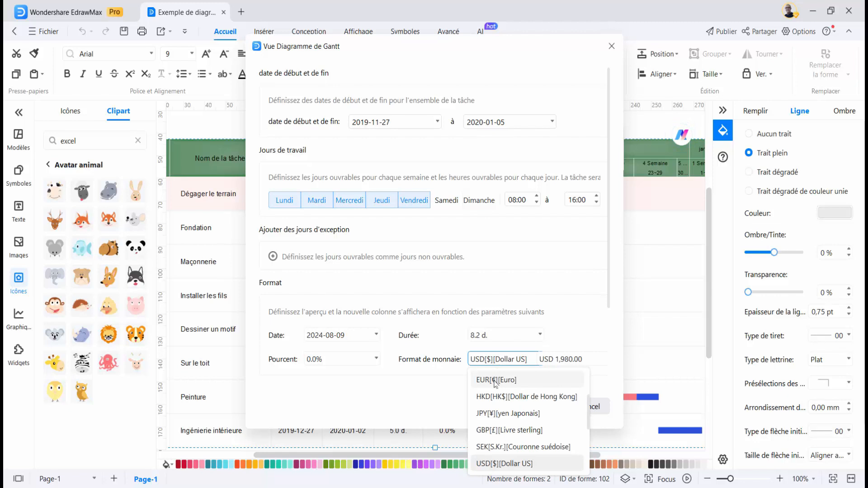
{"action": "left_click", "coordinate": [496, 382]}
{"action": "left_click", "coordinate": [572, 360]}
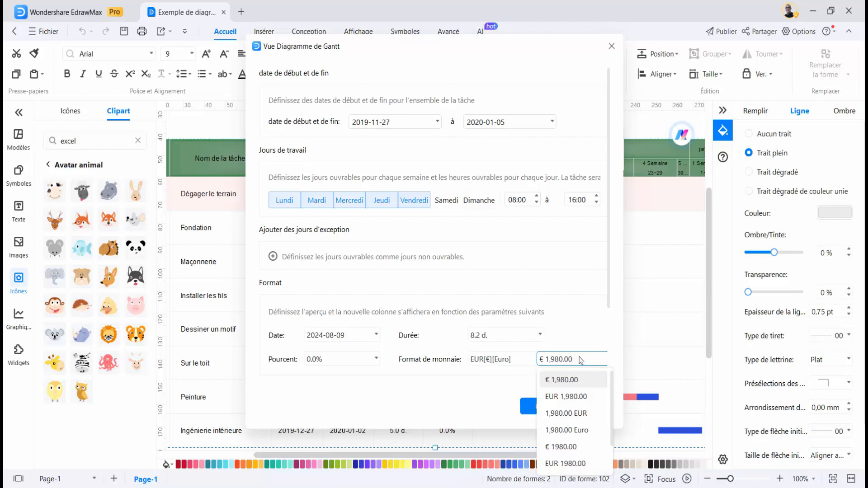
{"action": "left_click", "coordinate": [611, 46]}
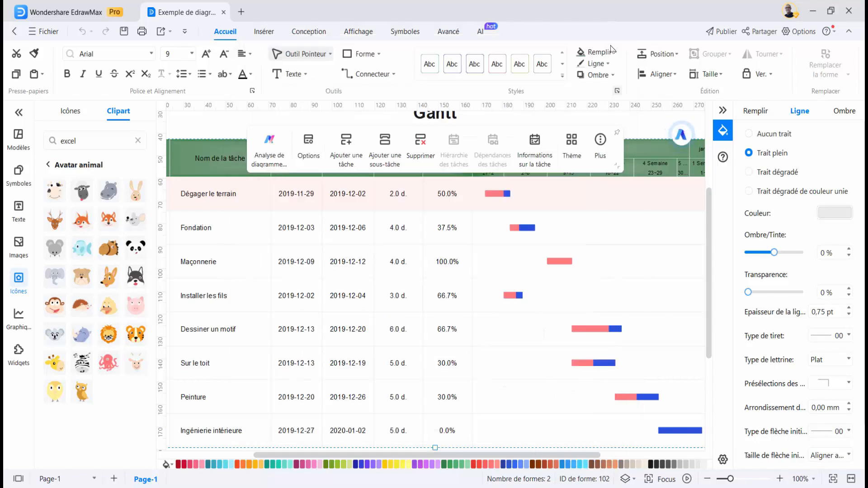
- Close the Gantt example and create a blank Carte Mentale from the Carte mentale category
{"action": "left_click", "coordinate": [223, 13]}
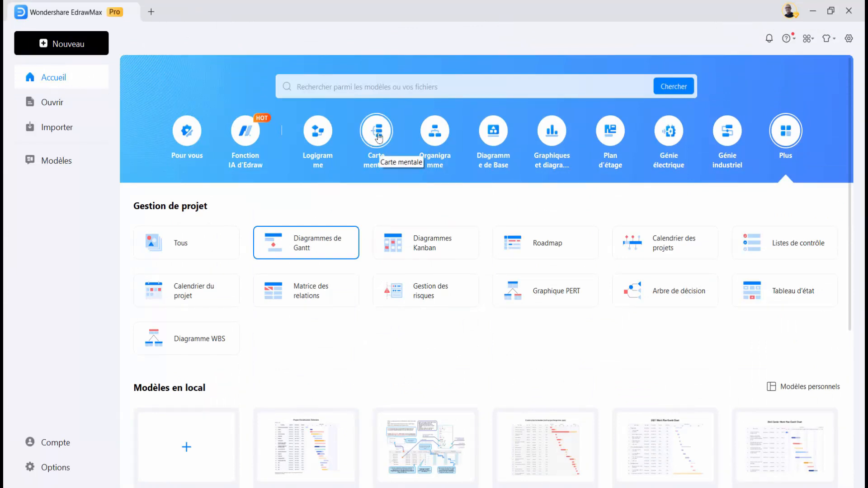
{"action": "left_click", "coordinate": [379, 137]}
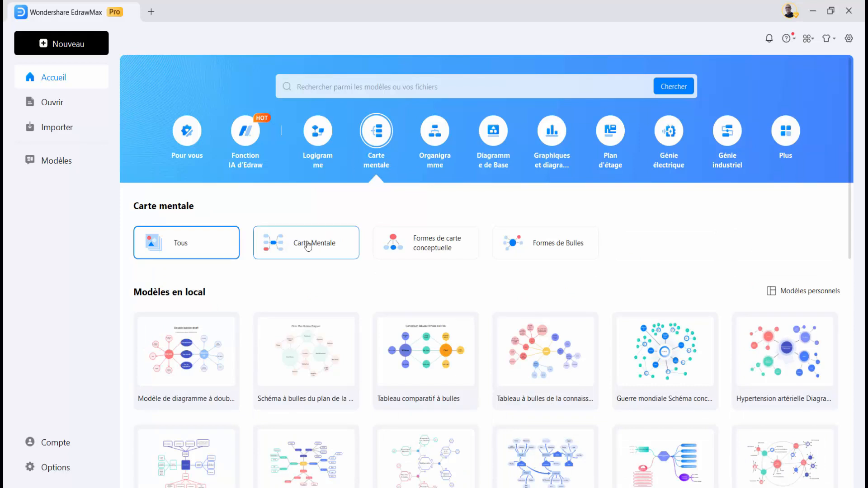
{"action": "left_click", "coordinate": [307, 247]}
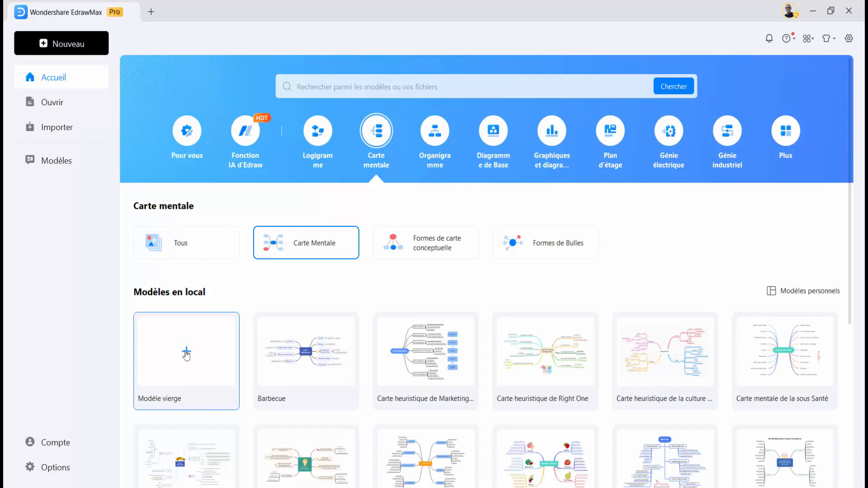
{"action": "left_click", "coordinate": [185, 354]}
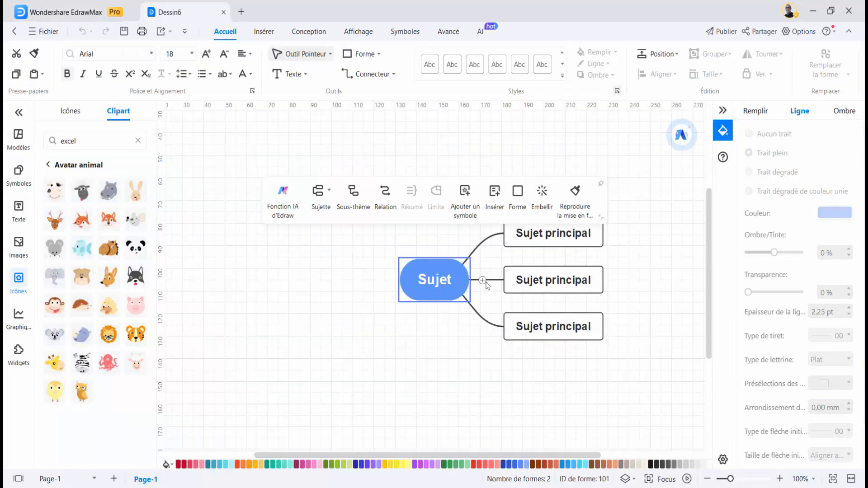
- Add a fourth main topic to the central topic and a subtopic to the lowest main topic
{"action": "left_click", "coordinate": [482, 282]}
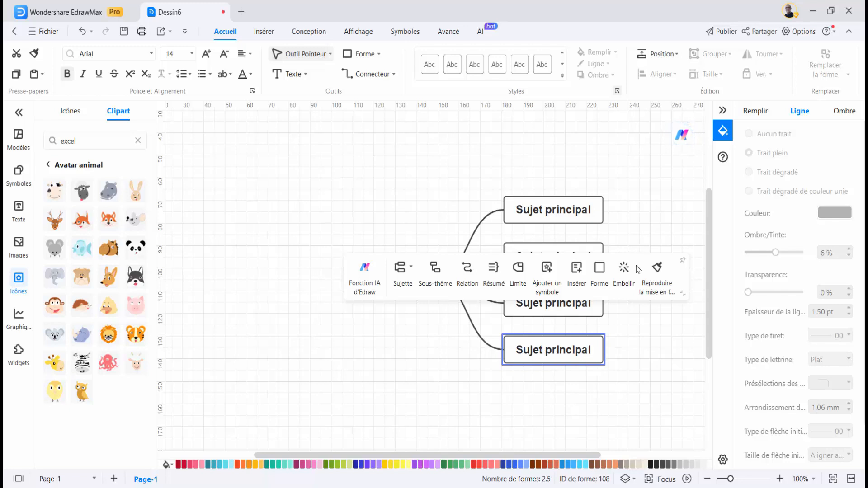
{"action": "left_click_drag", "start_coordinate": [636, 258], "coordinate": [497, 135]}
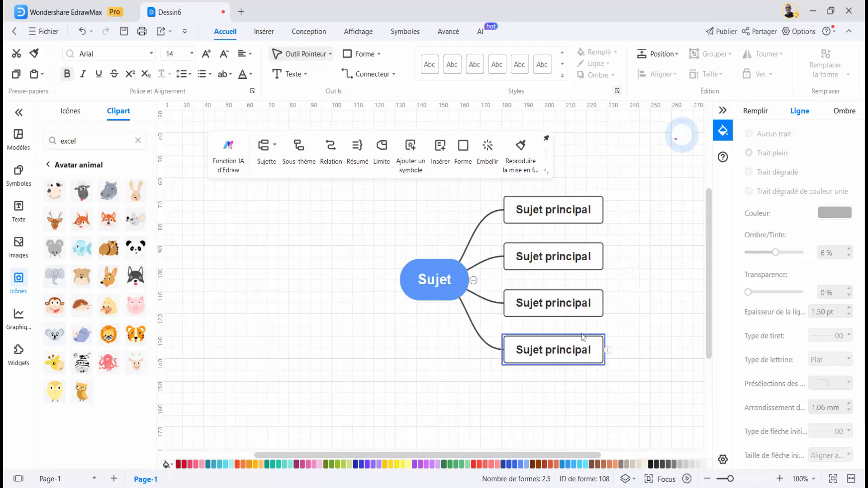
{"action": "left_click", "coordinate": [607, 350]}
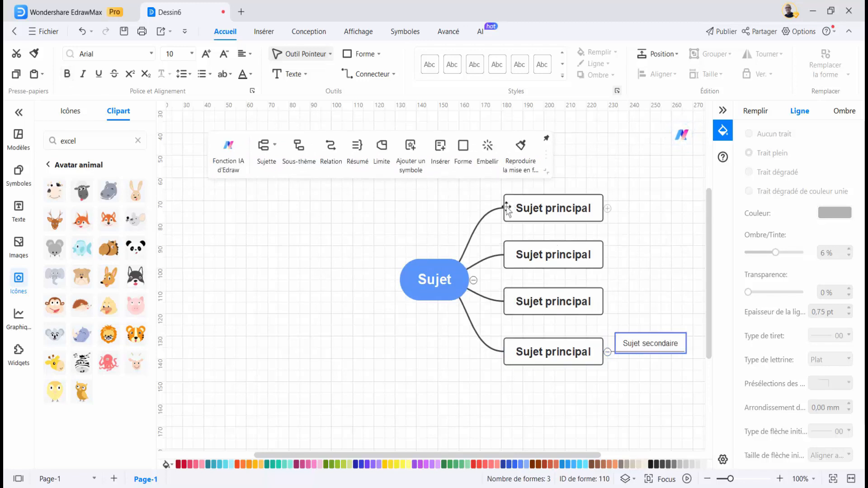
- Rename the central topic with the person's first name and fill its shape with dark brown
{"action": "double_click", "coordinate": [446, 284]}
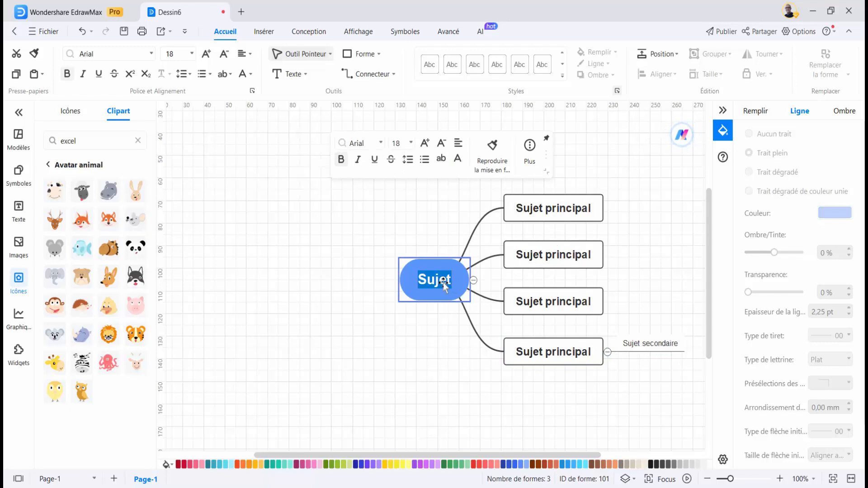
{"action": "type", "text": "Nael"}
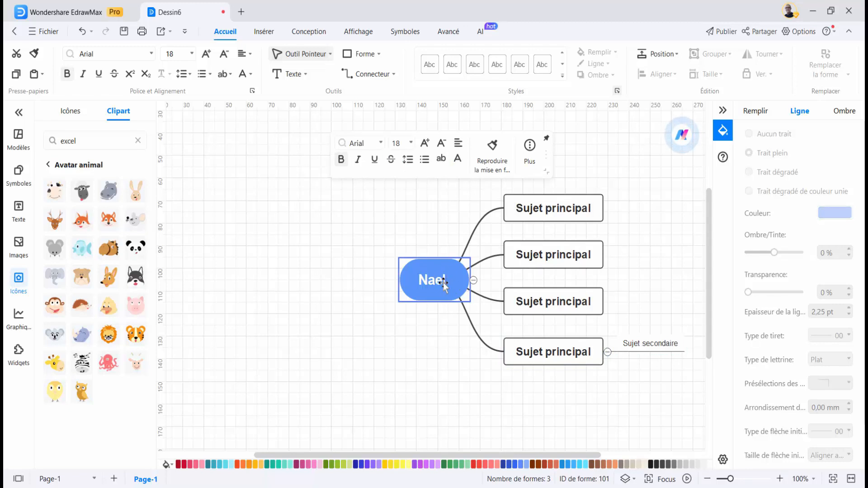
{"action": "left_click", "coordinate": [421, 340]}
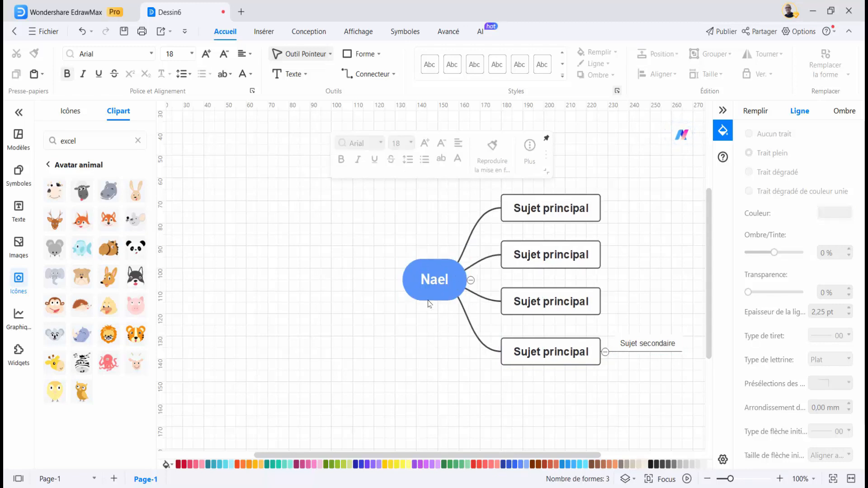
{"action": "left_click", "coordinate": [432, 266]}
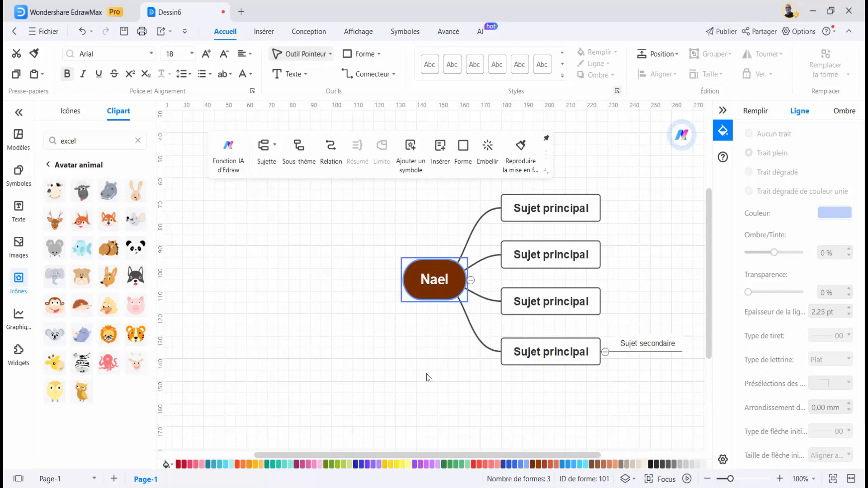
{"action": "left_click", "coordinate": [388, 359]}
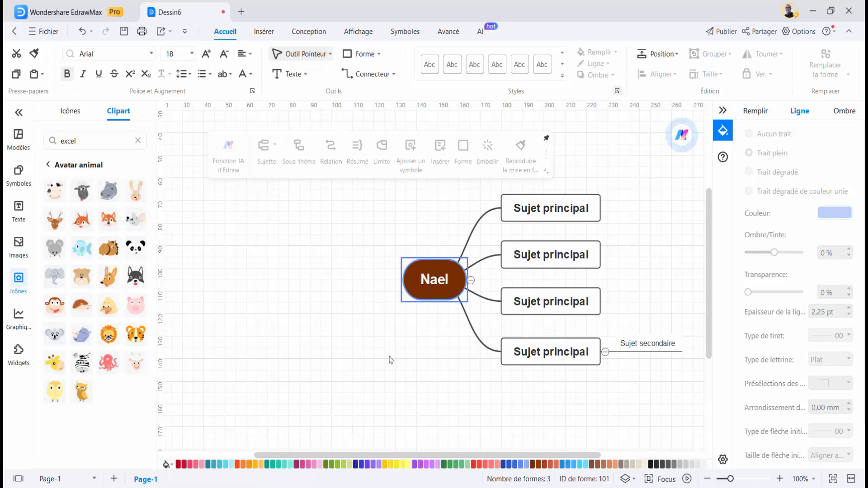
- Rename the upper three main topics, from top to bottom, as Word, Excel and Finance
{"action": "left_click", "coordinate": [534, 205]}
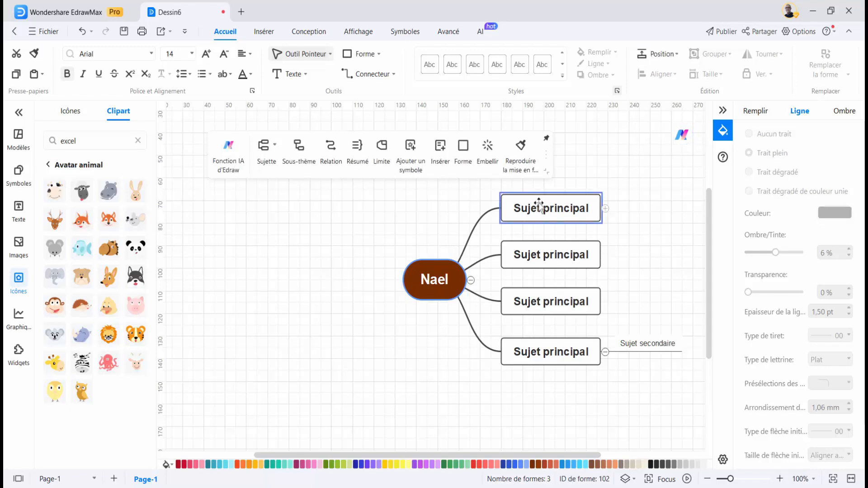
{"action": "double_click", "coordinate": [539, 206]}
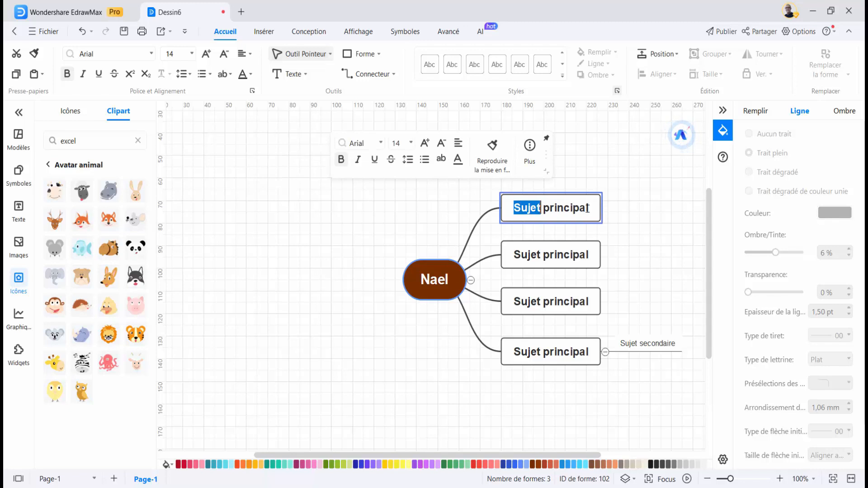
{"action": "left_click_drag", "start_coordinate": [590, 206], "coordinate": [509, 208]}
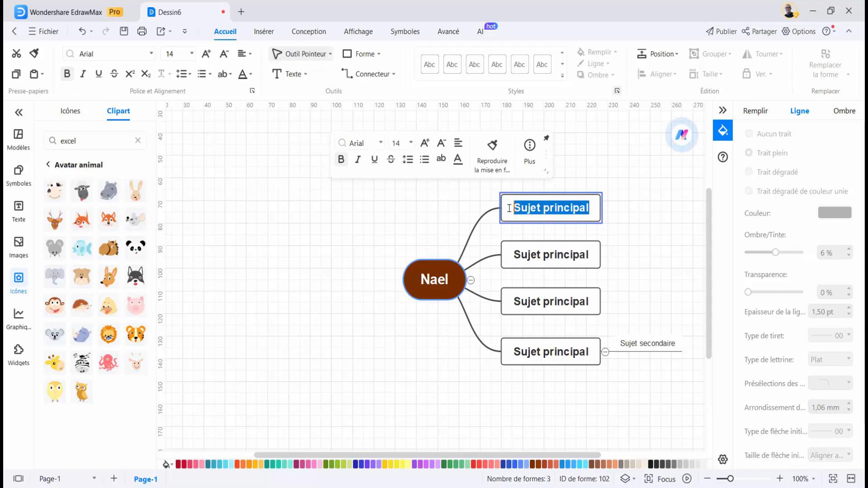
{"action": "type", "text": "Word"}
{"action": "double_click", "coordinate": [551, 256]}
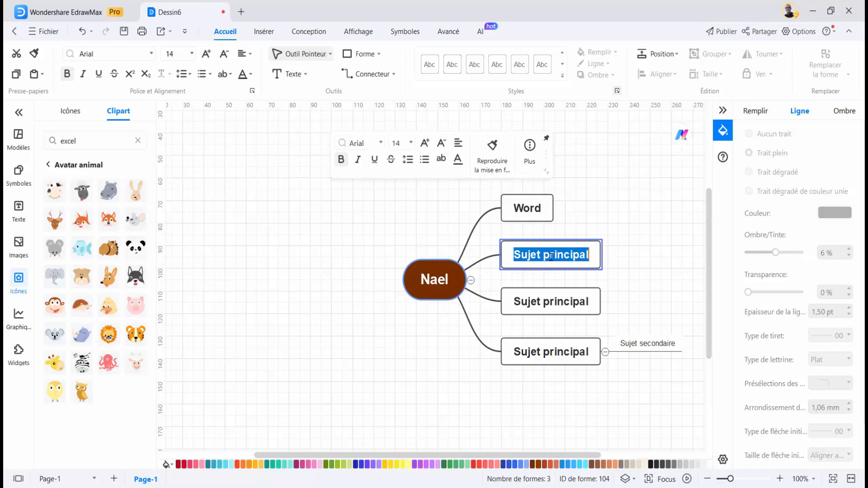
{"action": "type", "text": "Exe"}
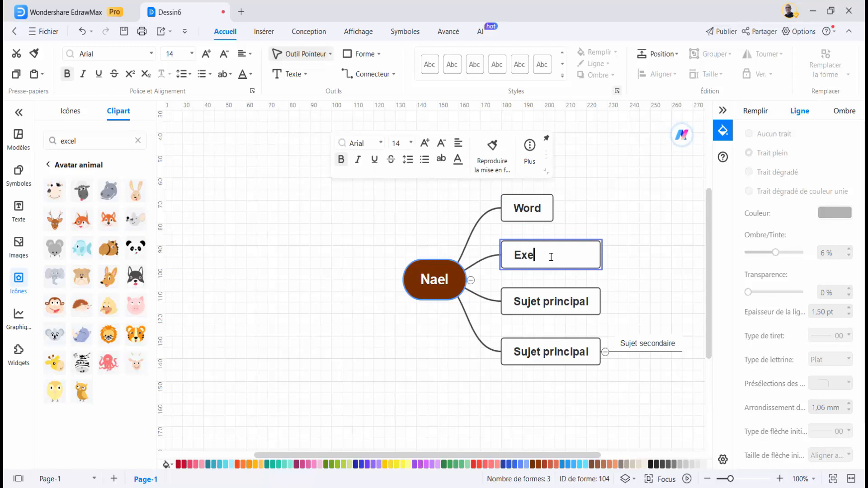
{"action": "type", "text": "cel"}
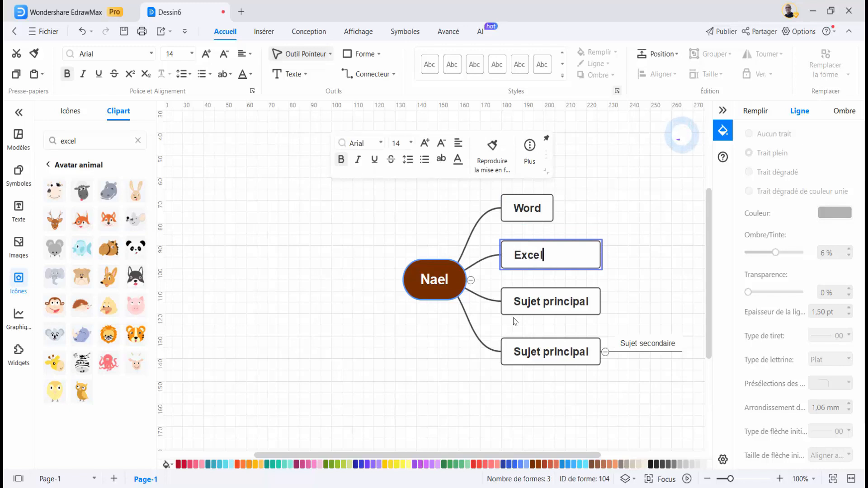
{"action": "double_click", "coordinate": [524, 304]}
{"action": "type", "text": "Finance"}
{"action": "left_click", "coordinate": [468, 359]}
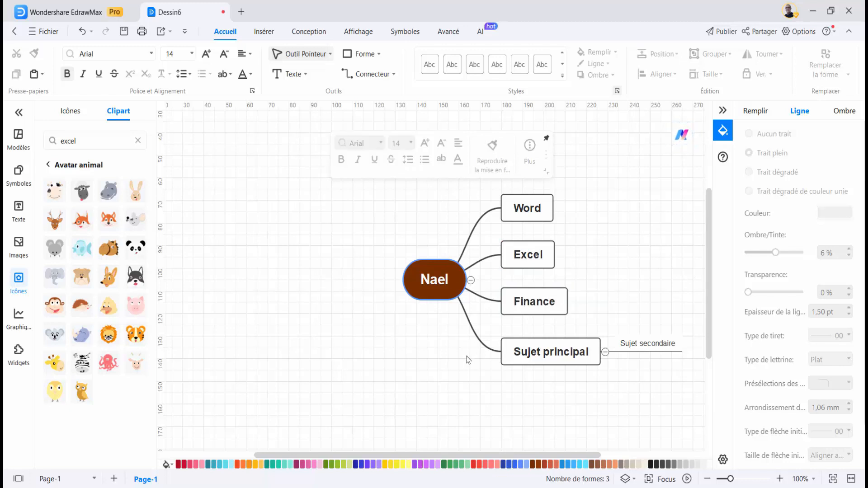
- Collapse the lowest main topic's branch and delete that main topic together with its subtopic
{"action": "left_click", "coordinate": [605, 352]}
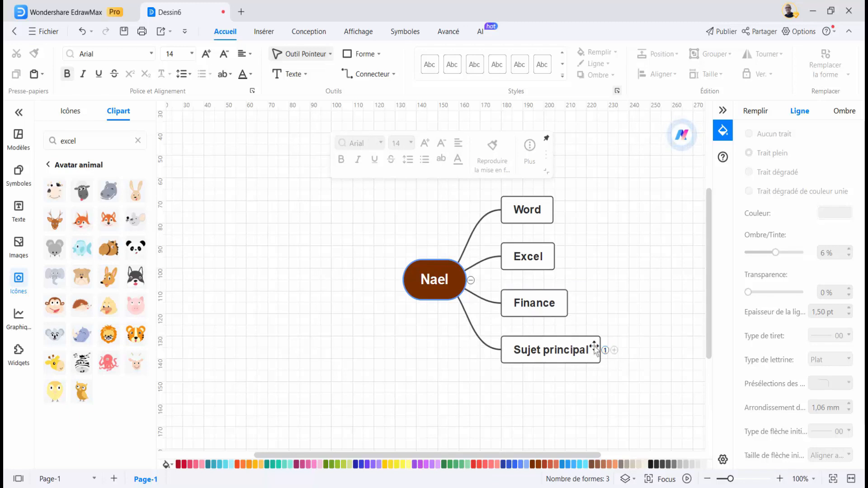
{"action": "left_click", "coordinate": [587, 345]}
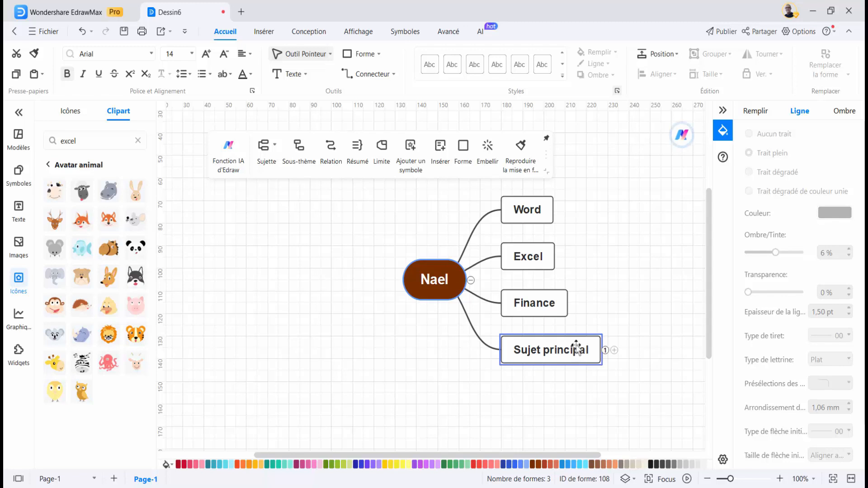
{"action": "key", "text": "Delete"}
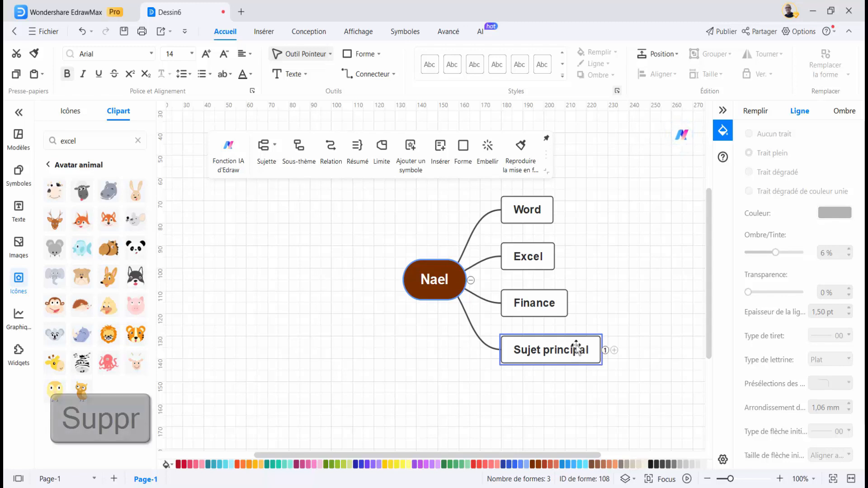
{"action": "left_click", "coordinate": [435, 362]}
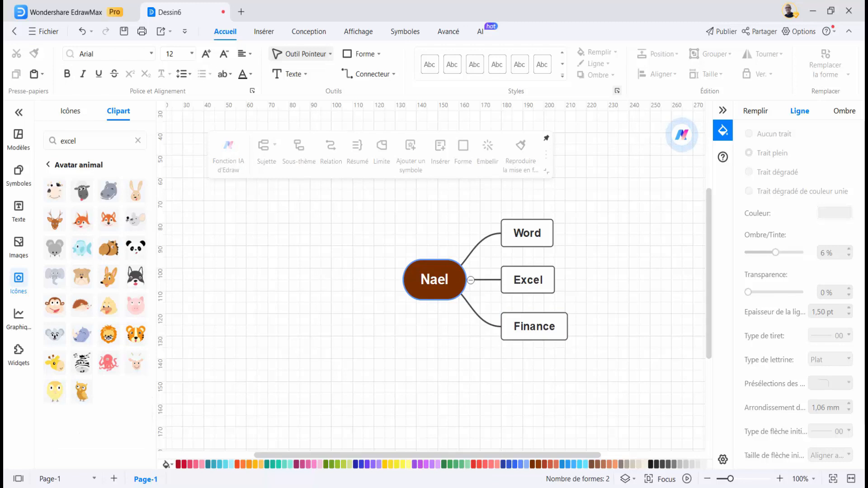
- Set the central topic's font to Akira Expanded and make its text italic
{"action": "double_click", "coordinate": [434, 279]}
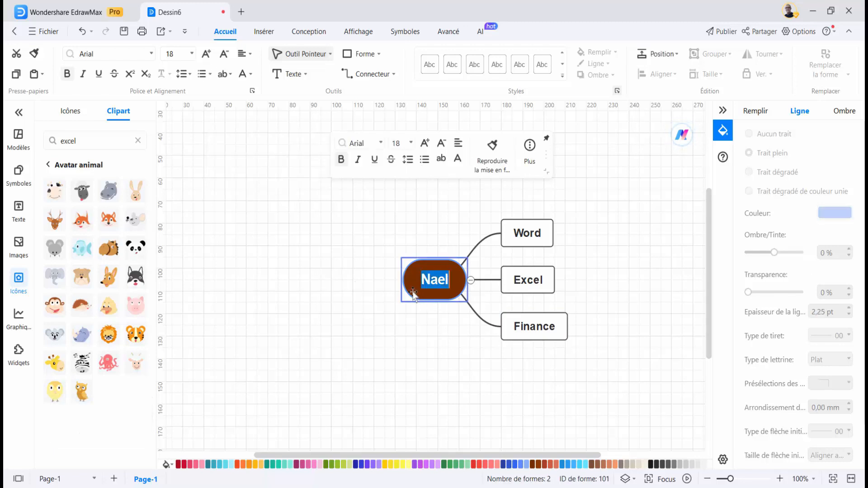
{"action": "left_click", "coordinate": [150, 54]}
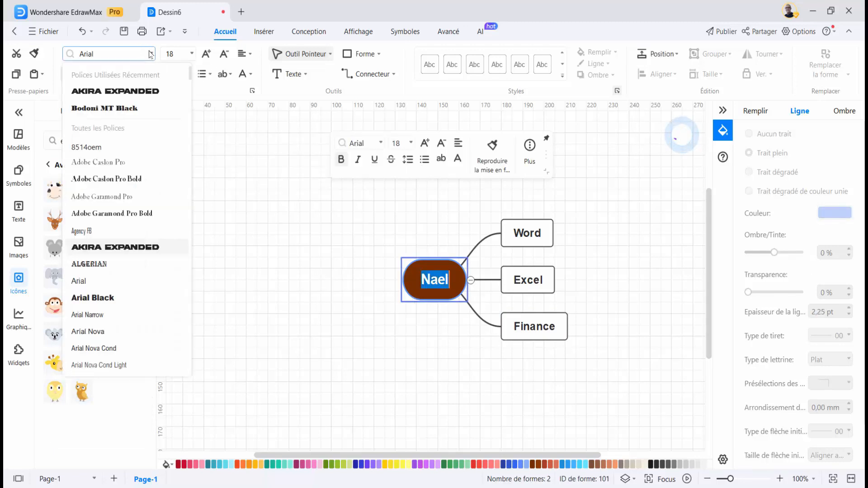
{"action": "left_click", "coordinate": [115, 247]}
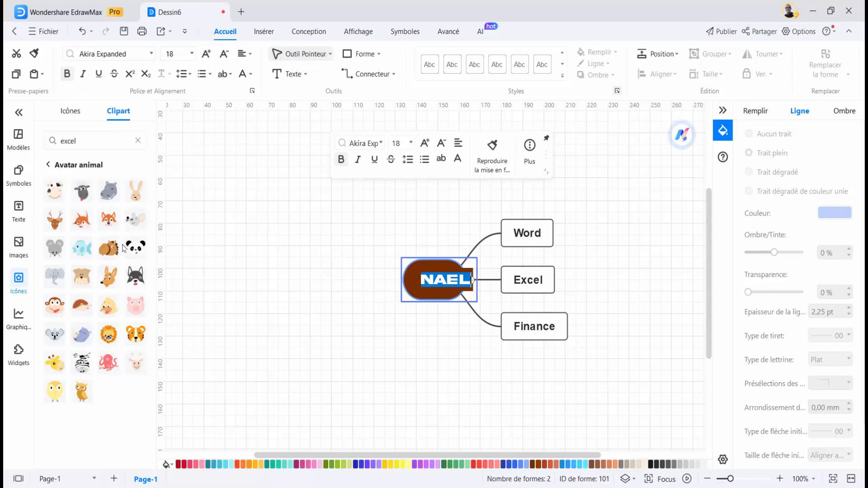
{"action": "left_click", "coordinate": [335, 280]}
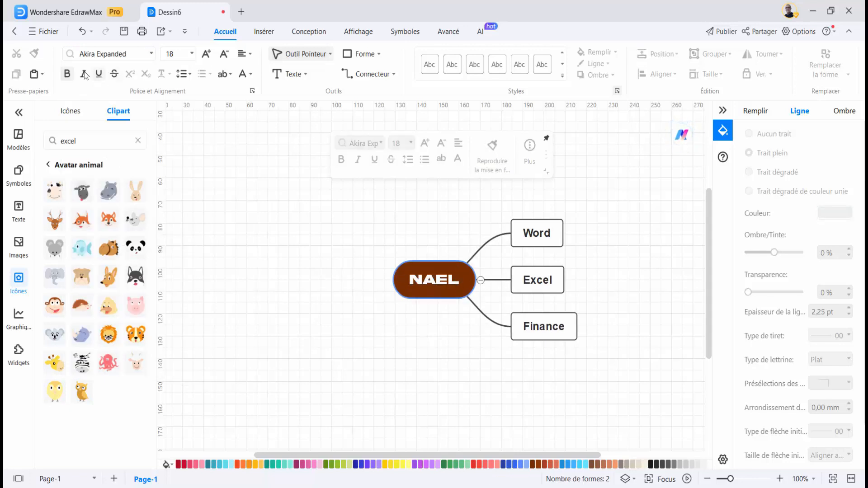
{"action": "left_click", "coordinate": [438, 282]}
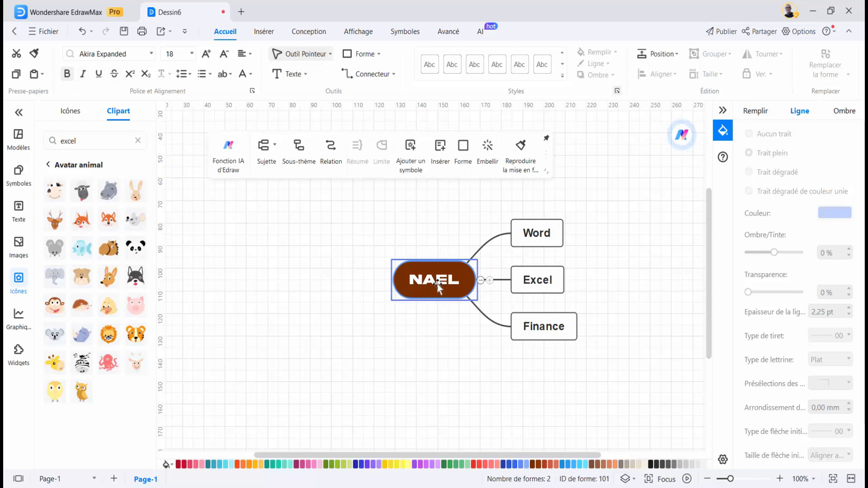
{"action": "left_click", "coordinate": [83, 74]}
{"action": "left_click", "coordinate": [277, 257]}
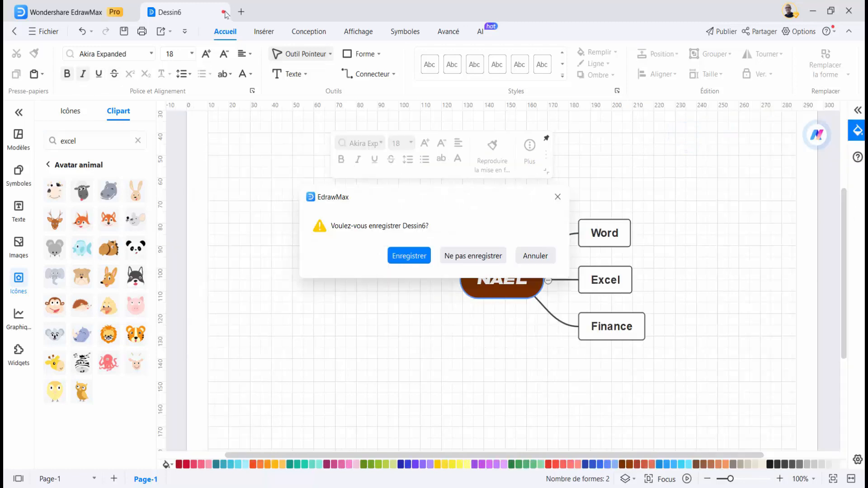
- Close the mind map without saving and open the Les bienfaits des fruits template
{"action": "left_click", "coordinate": [473, 256]}
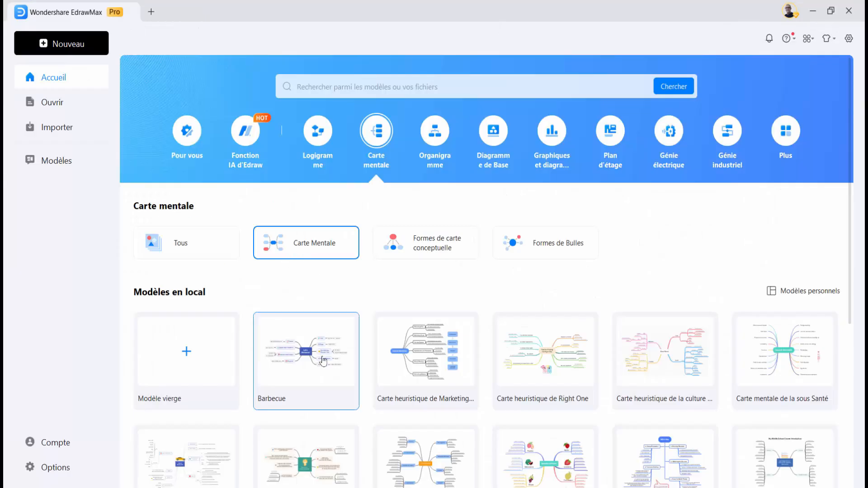
{"action": "scroll", "coordinate": [324, 364], "scroll_direction": "down", "scroll_amount": 2}
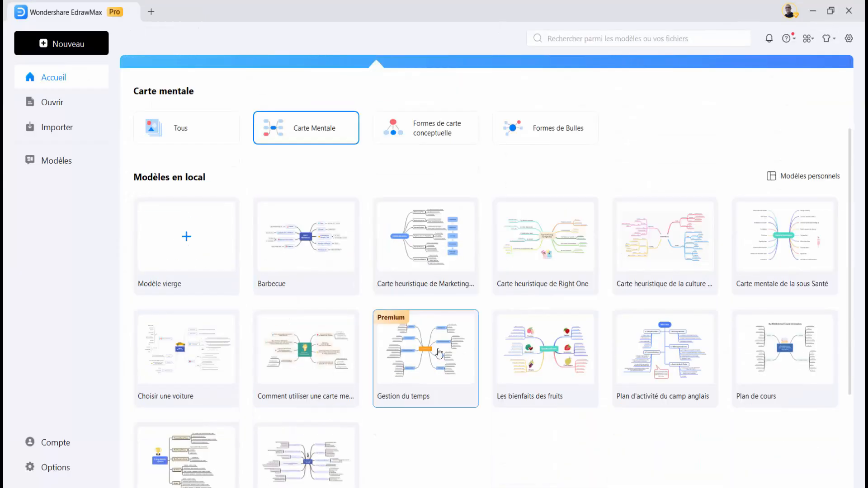
{"action": "left_click", "coordinate": [535, 359]}
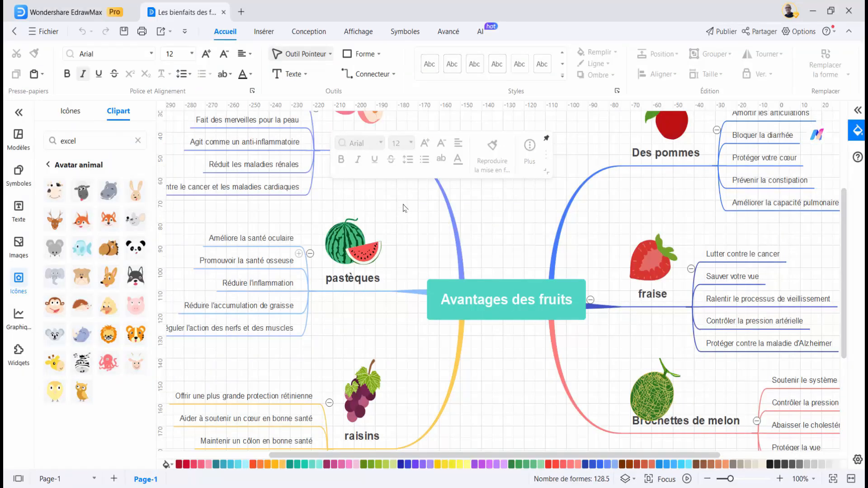
- Add two main topics to the Avantages des fruits central topic, collapsing its branches between the two additions
{"action": "left_click", "coordinate": [437, 310]}
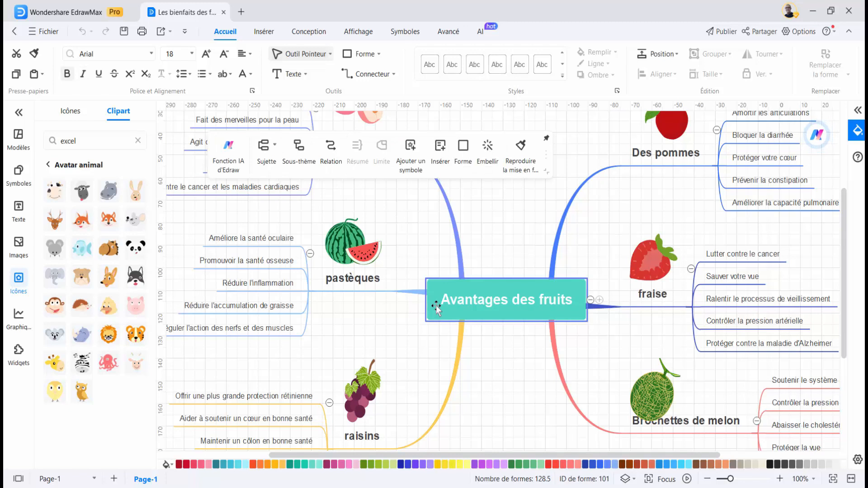
{"action": "left_click", "coordinate": [599, 300]}
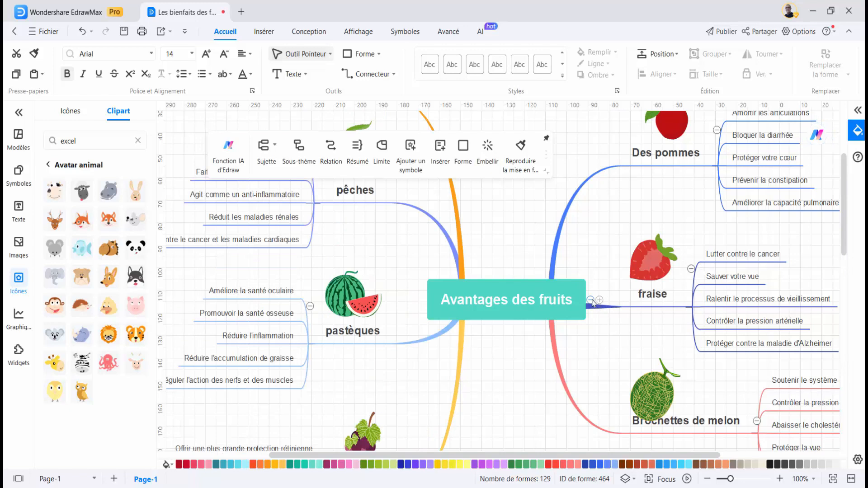
{"action": "left_click", "coordinate": [590, 300]}
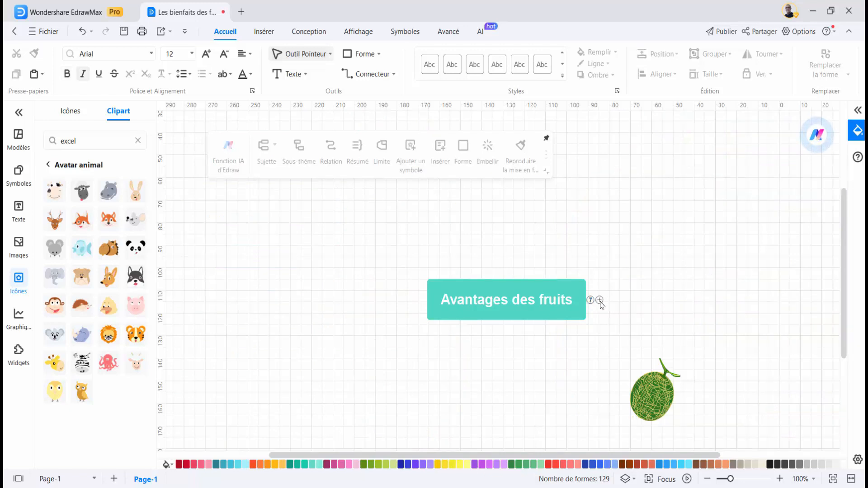
{"action": "left_click", "coordinate": [599, 301]}
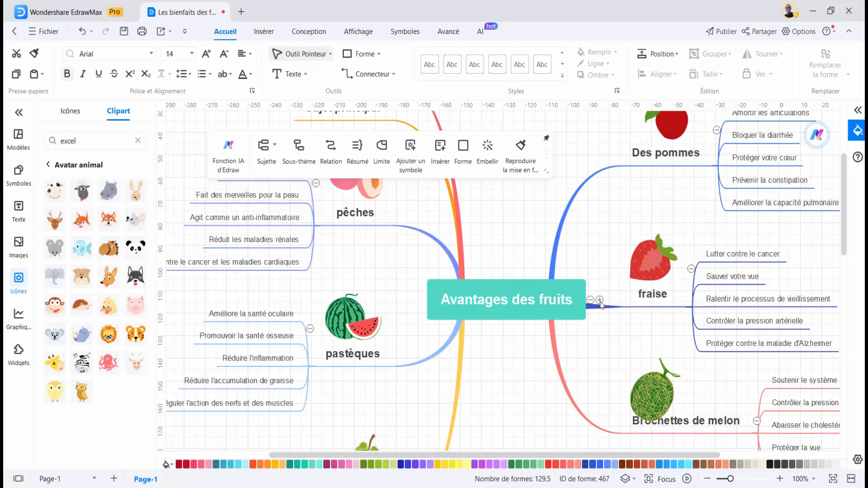
- Close the fruit mind map without saving and browse the Formes de carte conceptuelle templates
{"action": "left_click", "coordinate": [520, 312]}
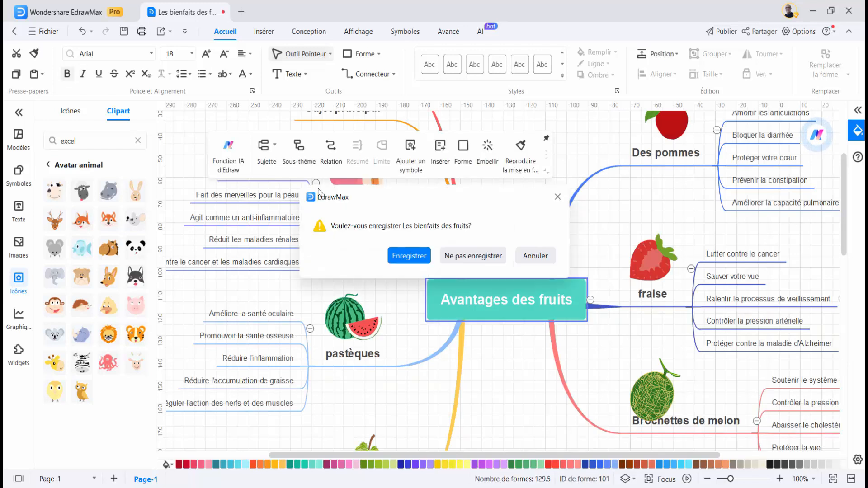
{"action": "left_click", "coordinate": [479, 255]}
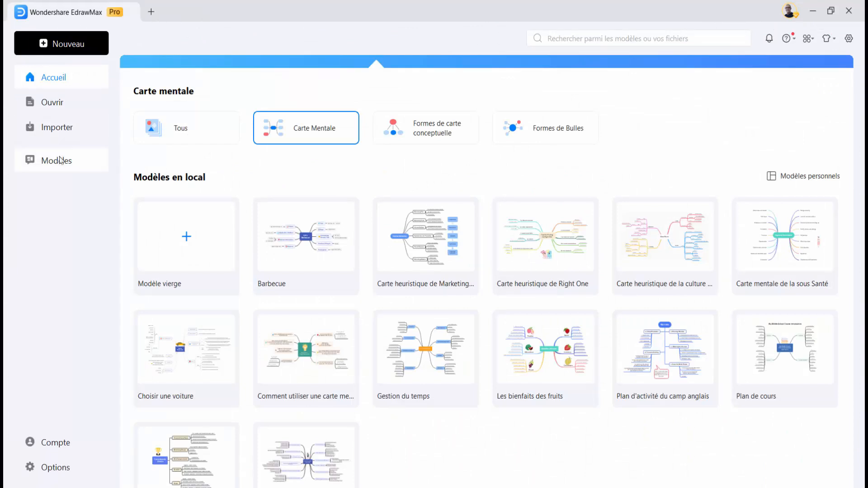
{"action": "left_click", "coordinate": [421, 134]}
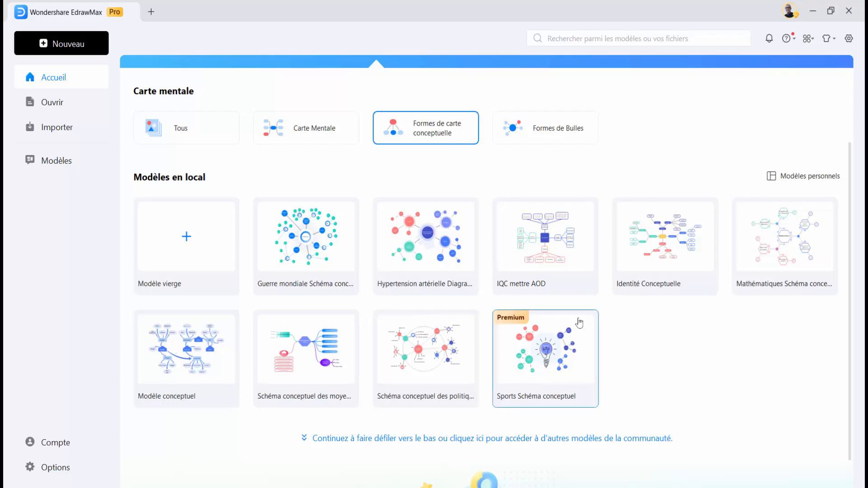
{"action": "scroll", "coordinate": [434, 92], "scroll_direction": "up", "scroll_amount": 3}
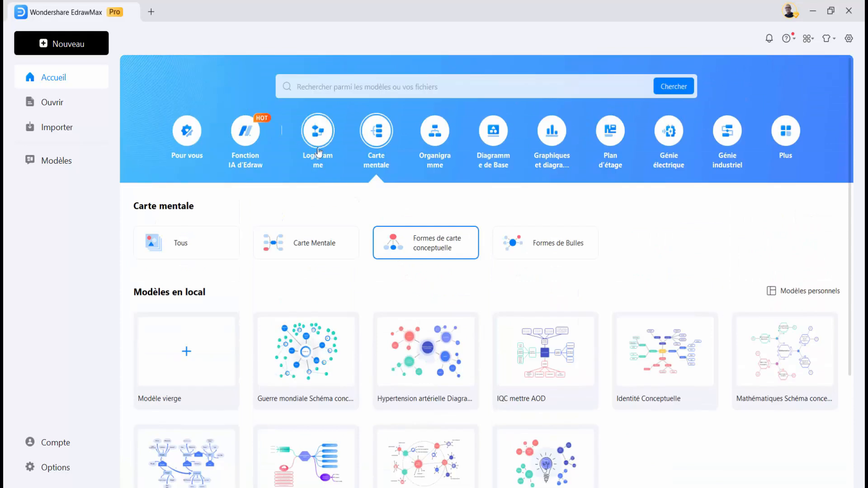